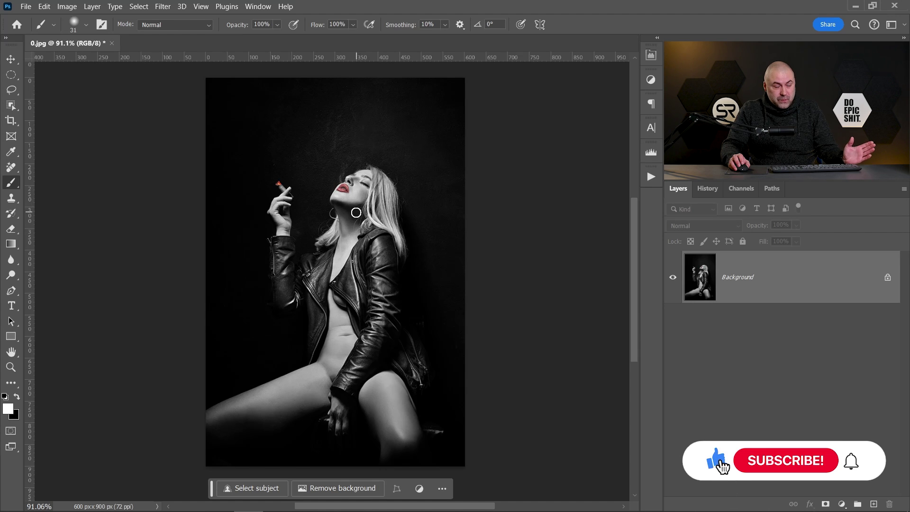
Step: Fit the portrait to the window and place the 1.mpg smoke clip as layer 1
scroll(366, 256, up, 5)
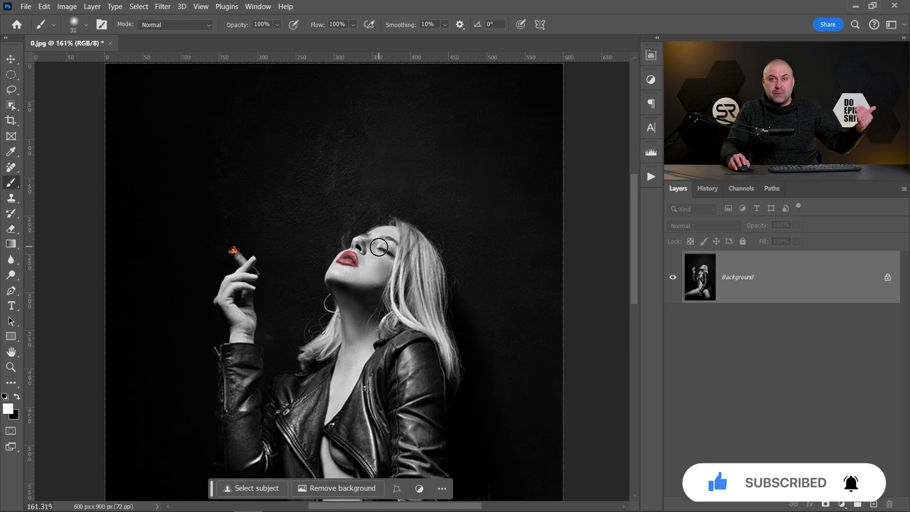
key(ctrl+0)
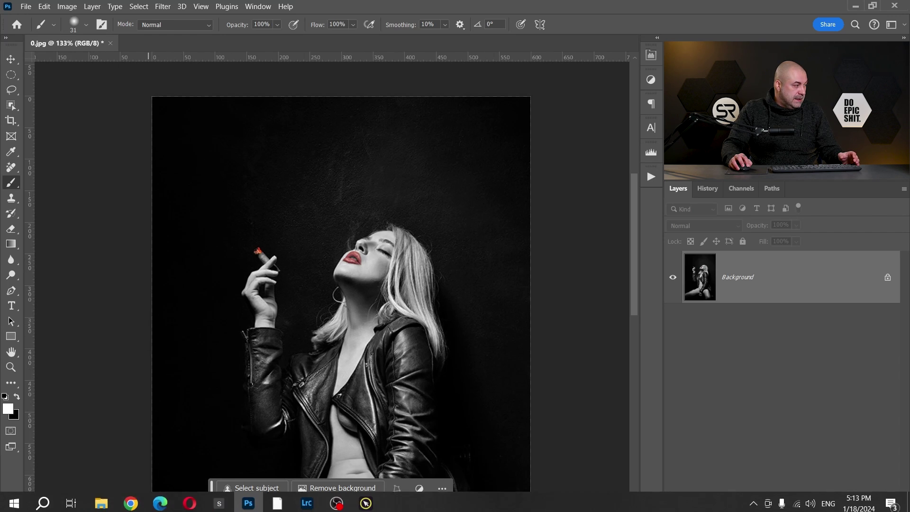
click(101, 500)
drag(305, 94, 331, 316)
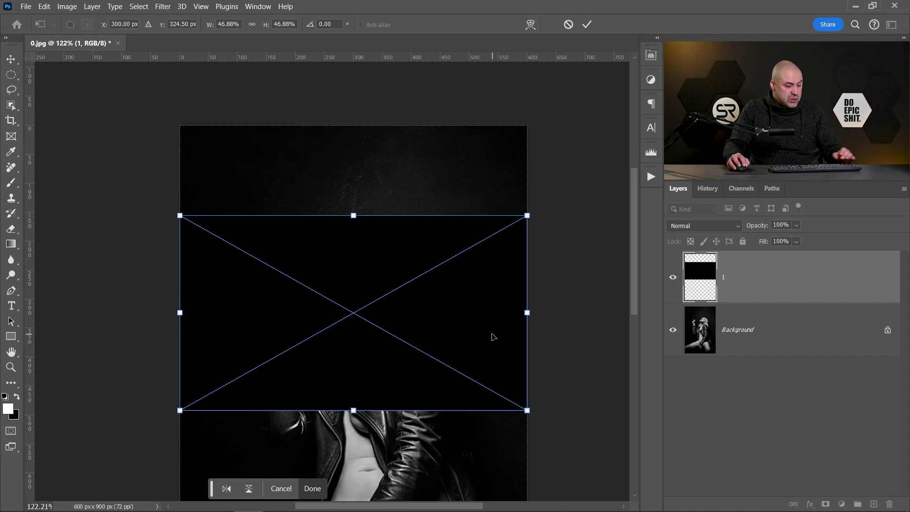
key(Return)
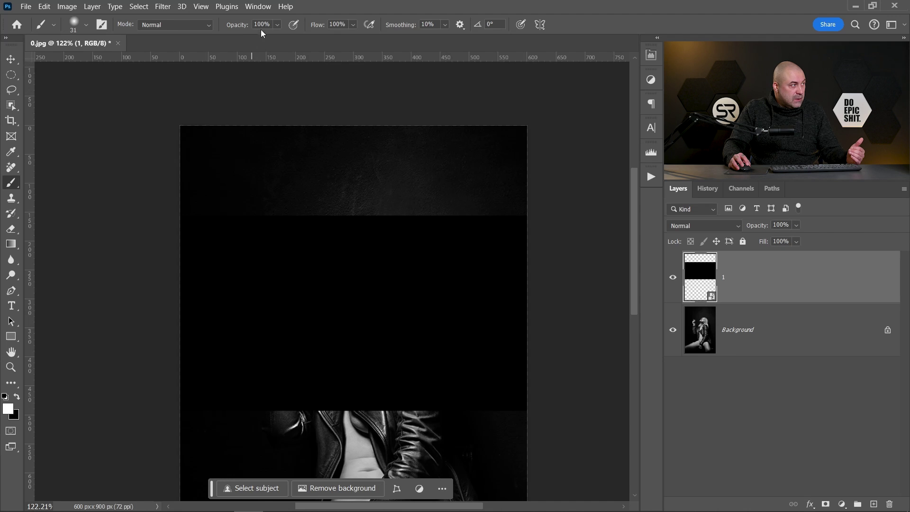
Step: Create a video timeline from Window > Timeline and scrub to frame 08:22 to see clip 1
click(262, 9)
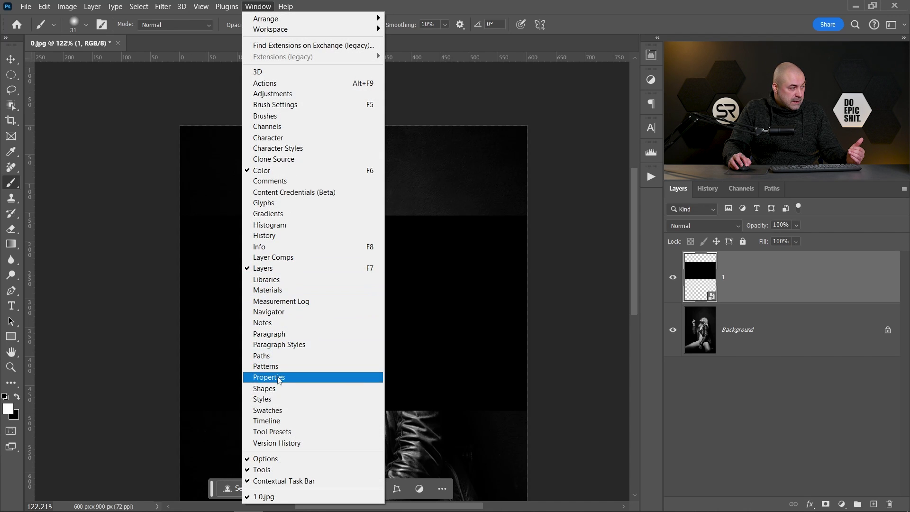
click(265, 422)
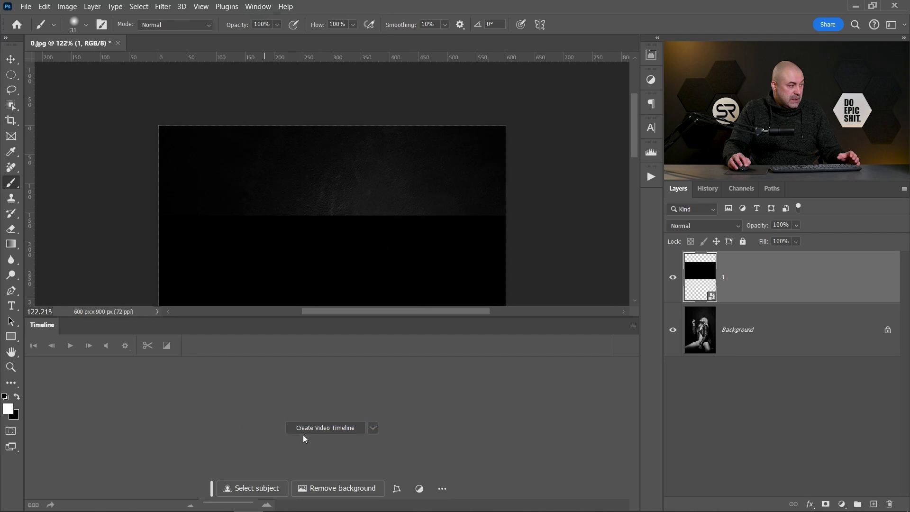
click(331, 429)
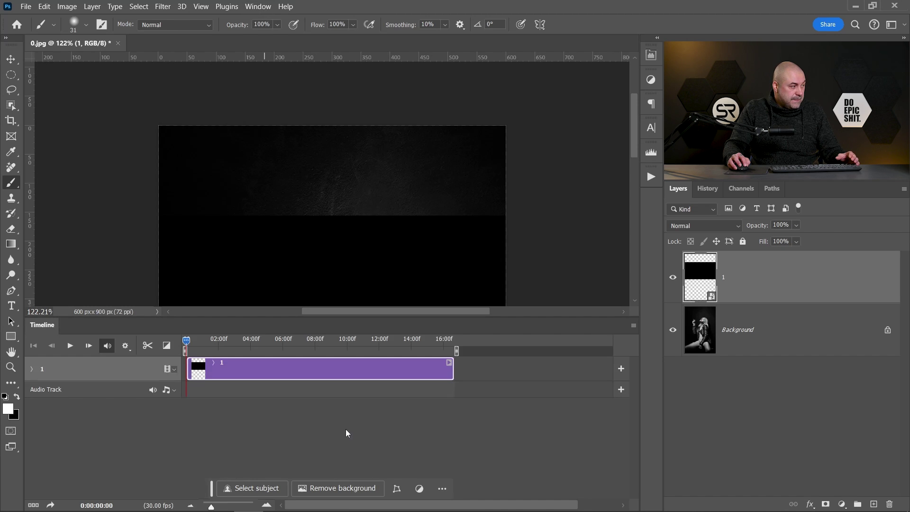
drag(365, 244, 372, 150)
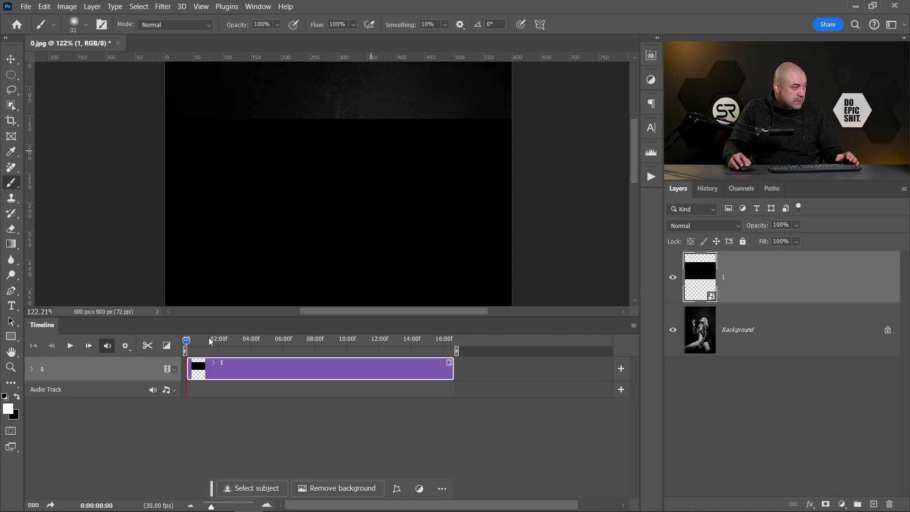
drag(188, 343, 327, 334)
Step: Set layer 1's blend mode to Screen and preview the smoke around frame 10:14
scroll(341, 247, down, 1)
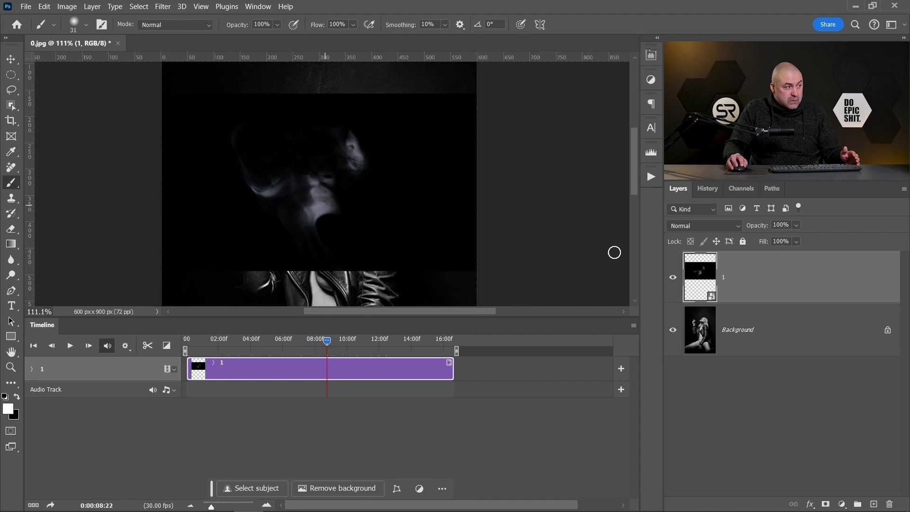
click(737, 224)
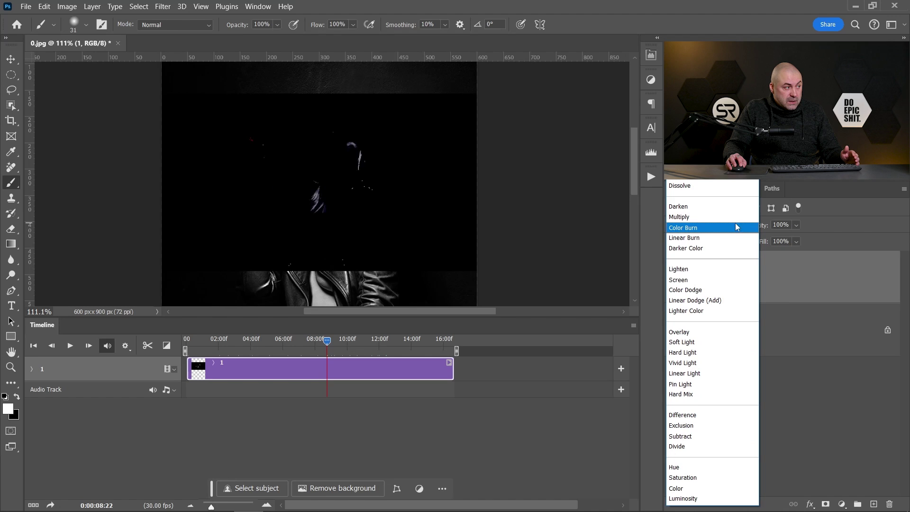
click(689, 280)
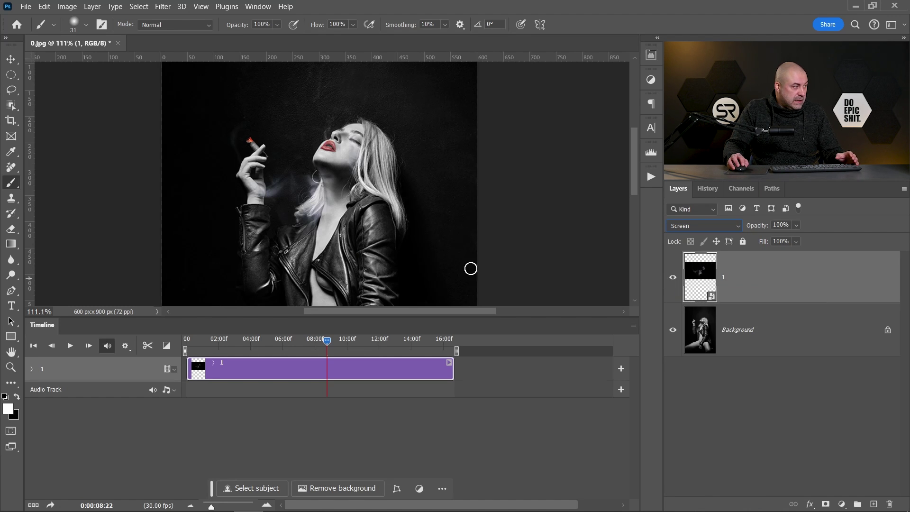
drag(330, 347, 354, 337)
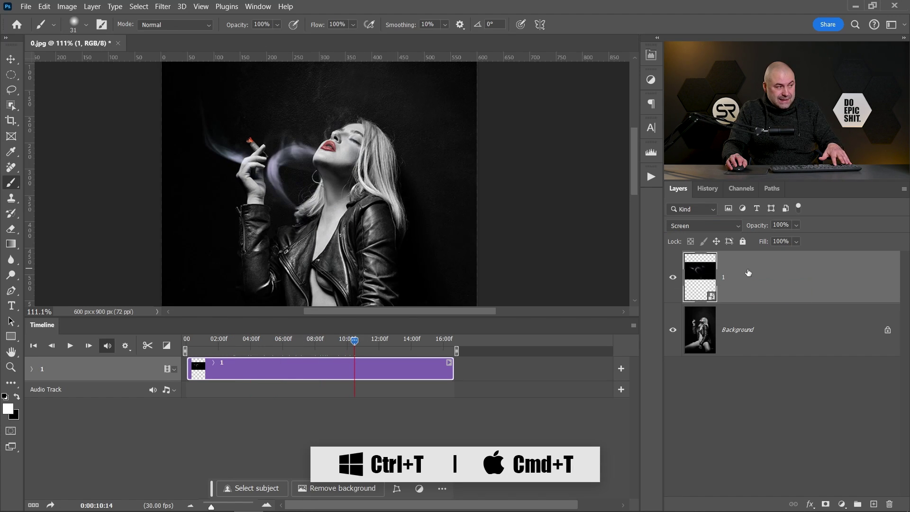
Step: Scale layer 1 into a narrow strip and move it so the smoke rises from the lips
key(ctrl+t)
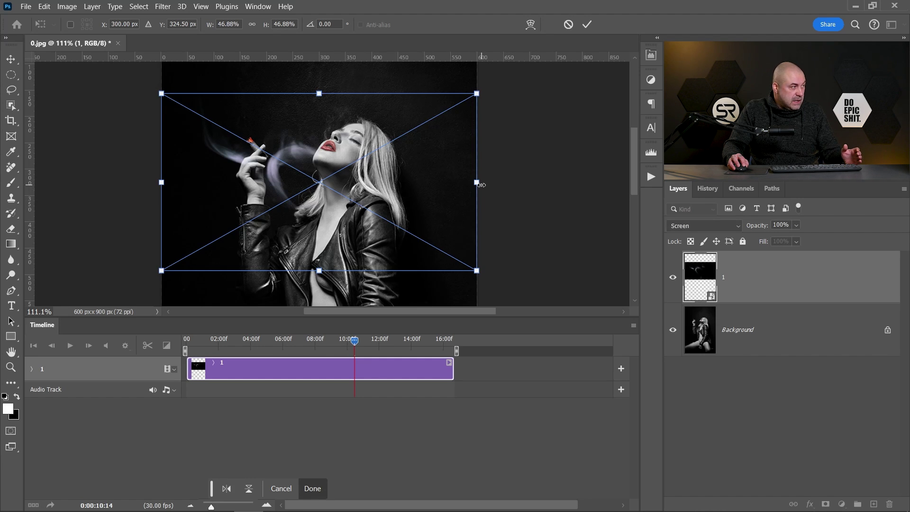
drag(481, 184, 372, 190)
scroll(249, 190, up, 1)
scroll(393, 147, up, 4)
mouse_move(397, 145)
mouse_down()
mouse_move(377, 118)
mouse_move(393, 133)
mouse_up()
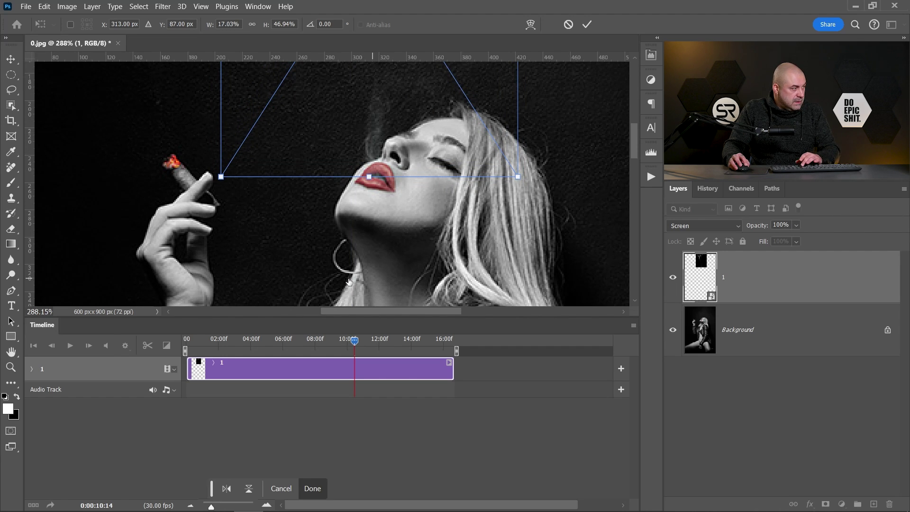
key(Return)
drag(354, 341, 277, 340)
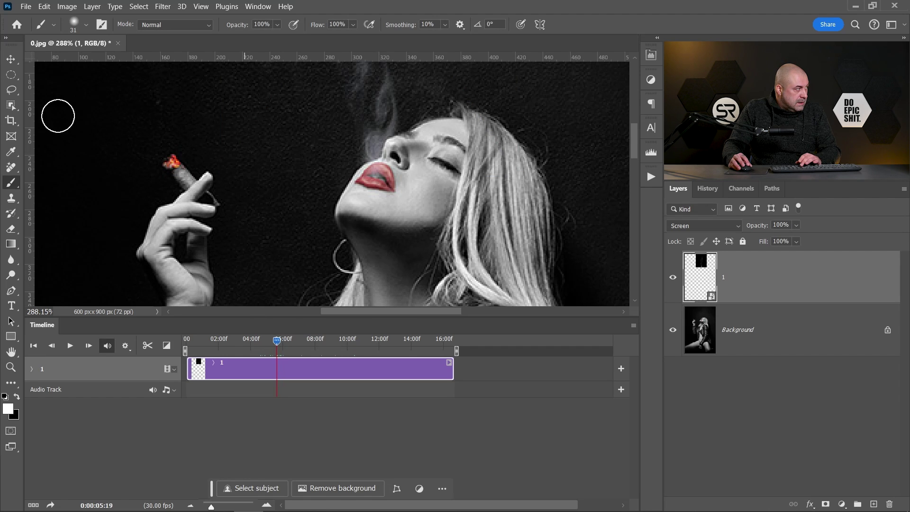
click(9, 60)
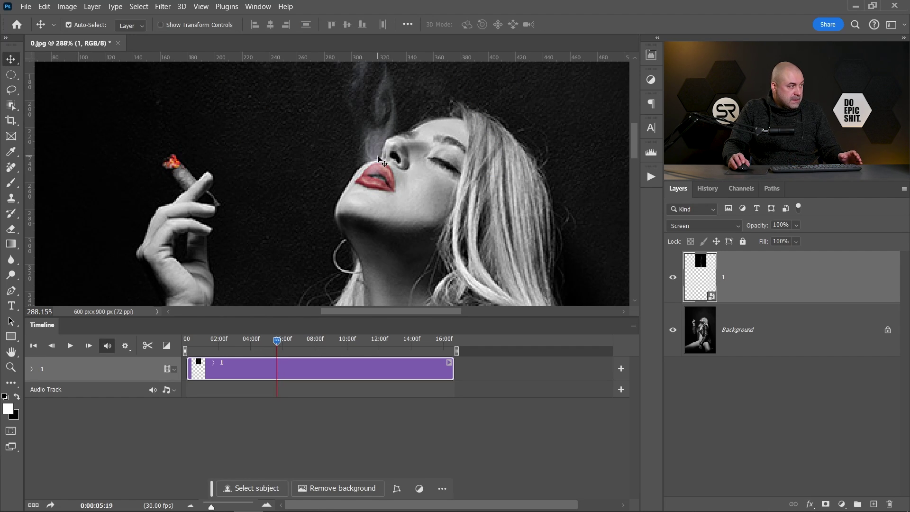
Step: Add a layer mask to layer 1, paint black over the lips, and play the animation
scroll(372, 186, up, 5)
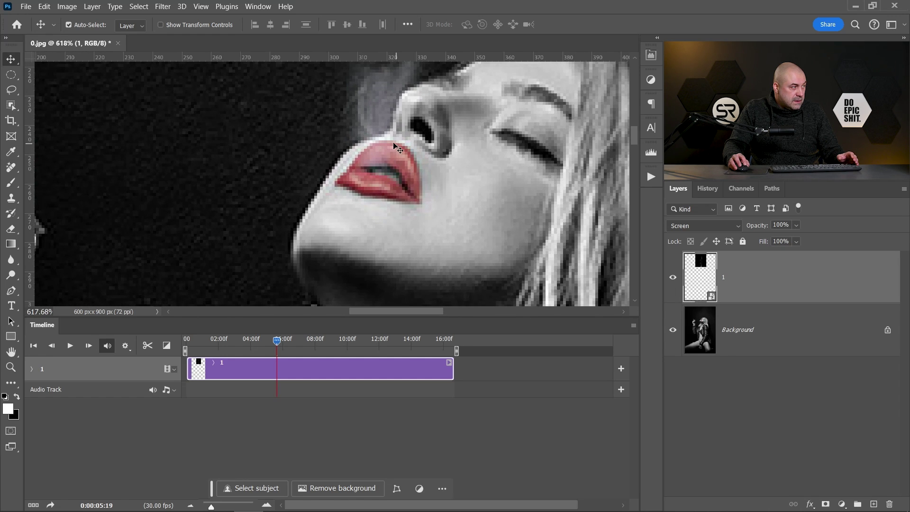
scroll(365, 154, down, 2)
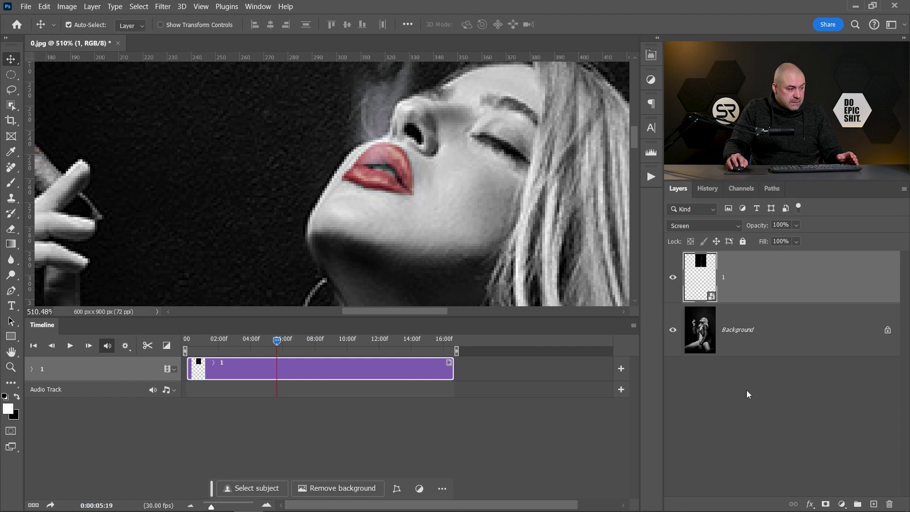
click(825, 504)
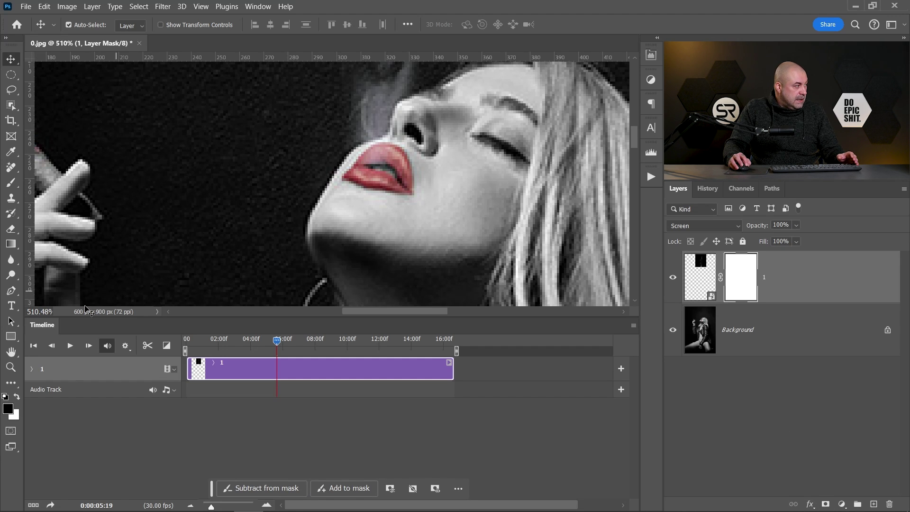
click(11, 184)
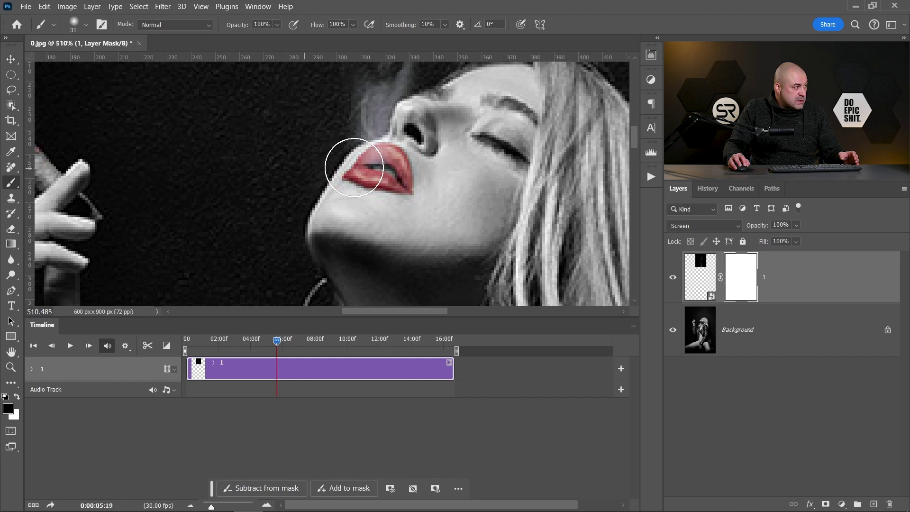
click(358, 182)
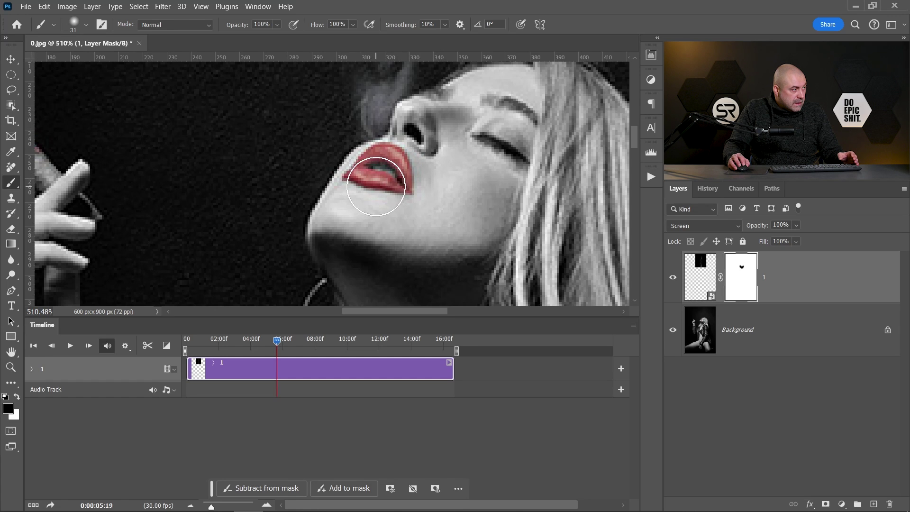
scroll(376, 186, down, 10)
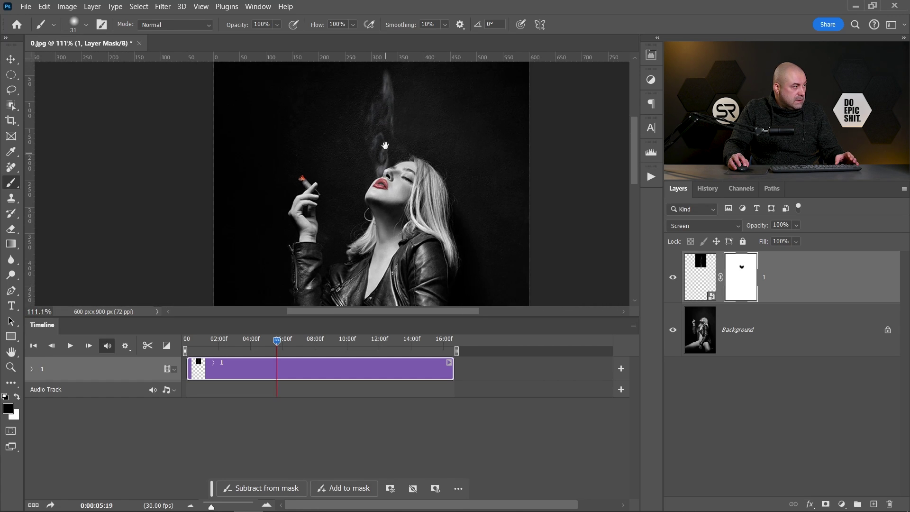
drag(385, 145, 370, 151)
key(space)
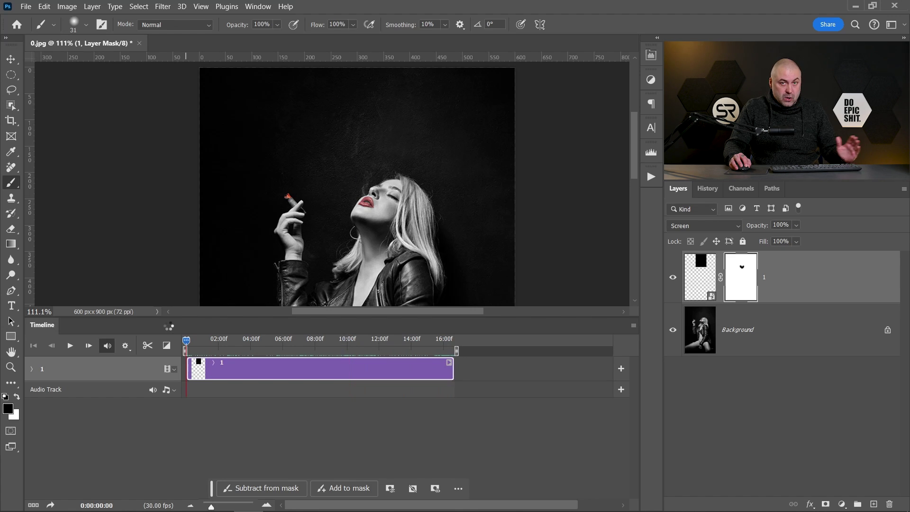
Step: Scrub through the smoke animation, then drag 2.mpg onto the canvas as layer 2
drag(216, 323, 324, 320)
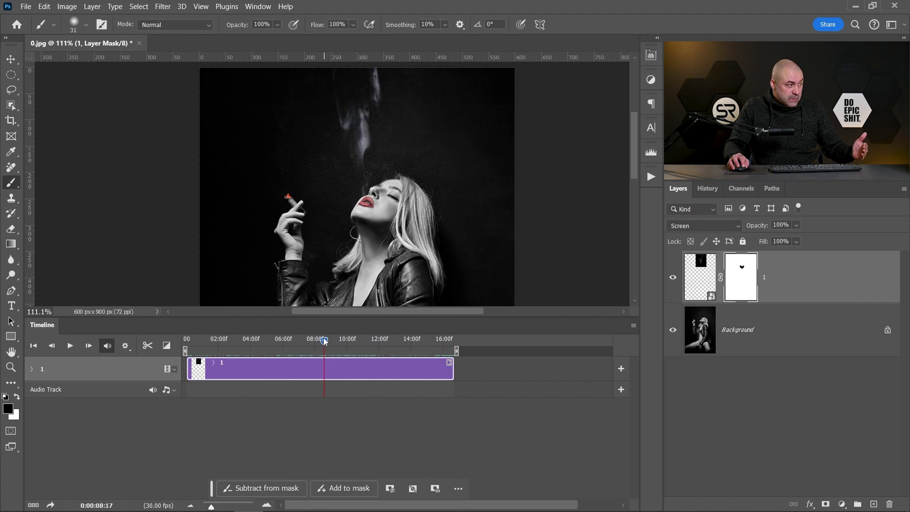
drag(324, 341, 208, 332)
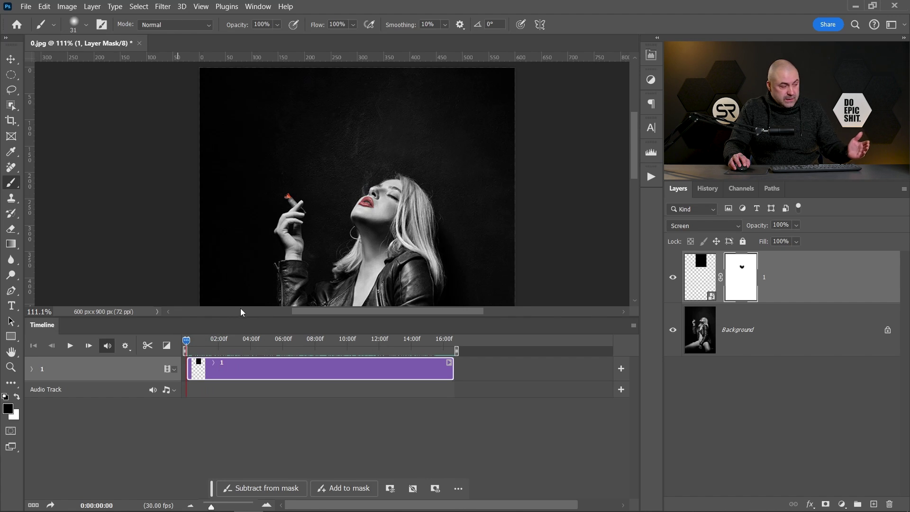
scroll(276, 233, up, 3)
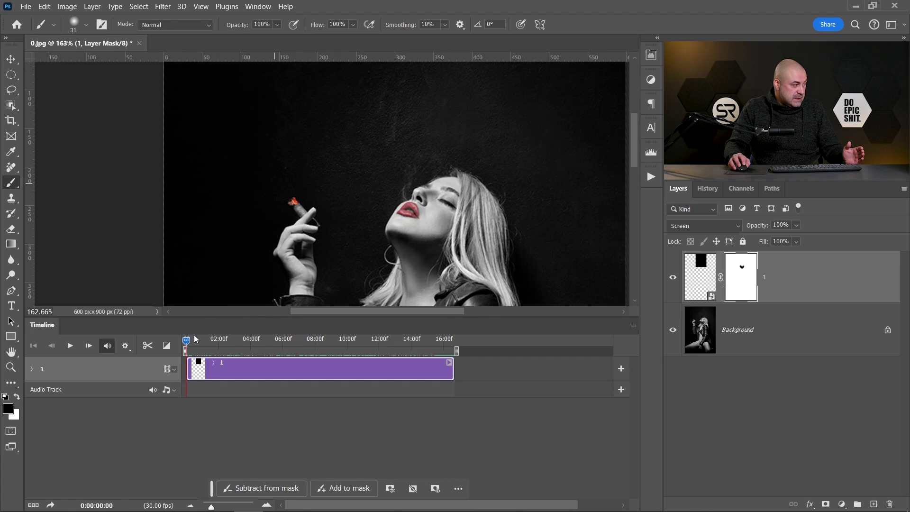
click(99, 501)
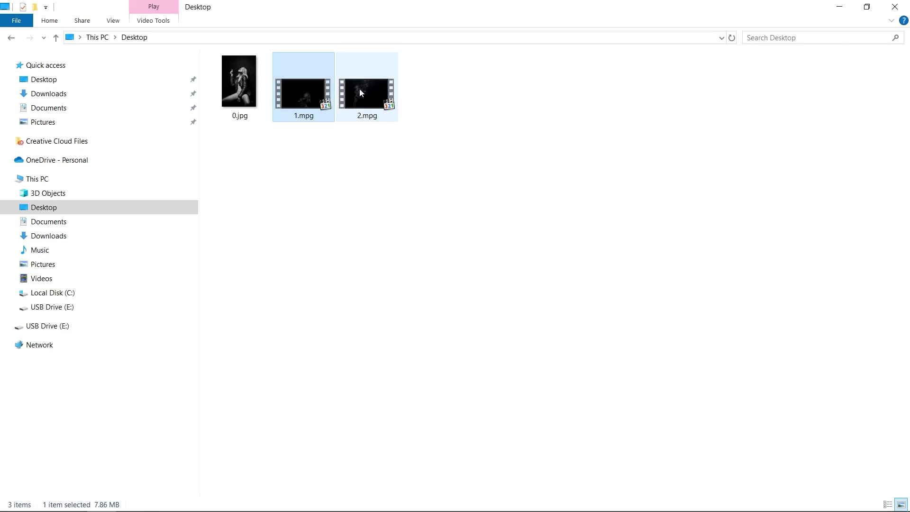
drag(359, 90, 327, 241)
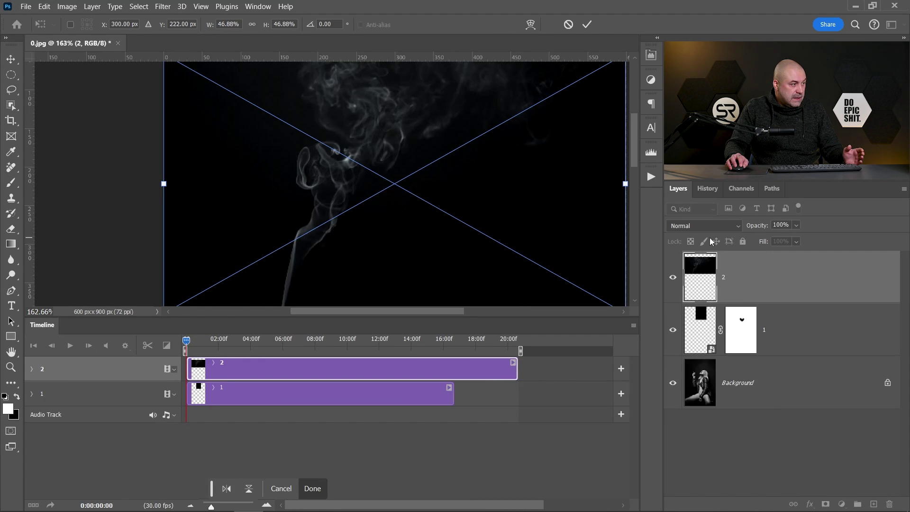
Step: Set layer 2 to Screen, narrow it, tilt it -5.21° and place it on the cigarette tip
click(732, 226)
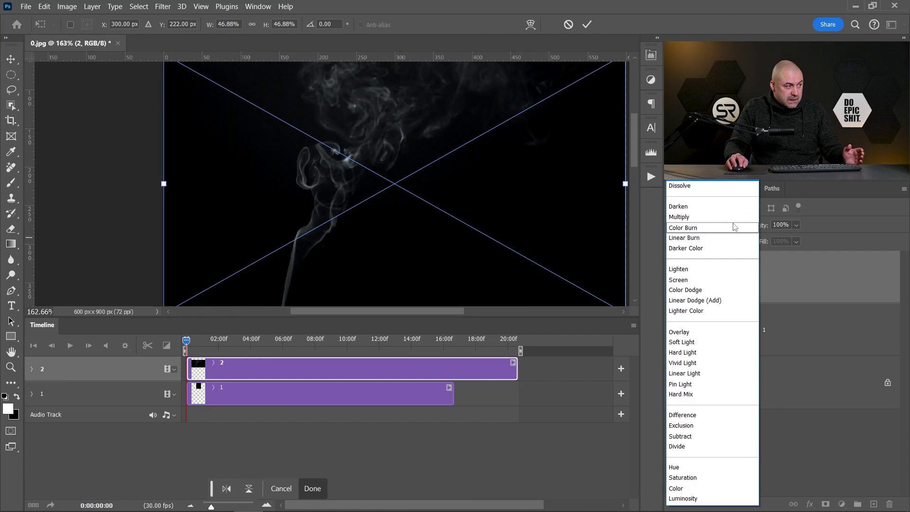
click(690, 282)
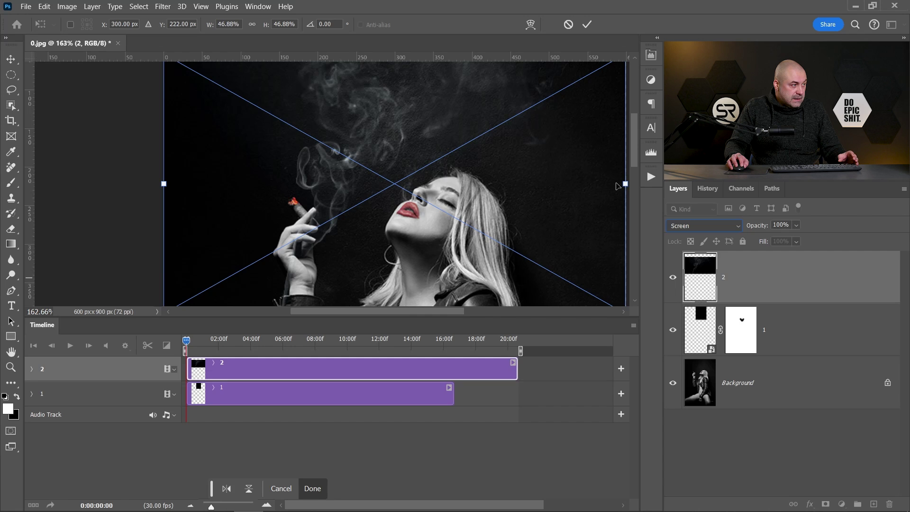
drag(625, 184, 387, 128)
scroll(327, 185, up, 2)
drag(332, 156, 344, 125)
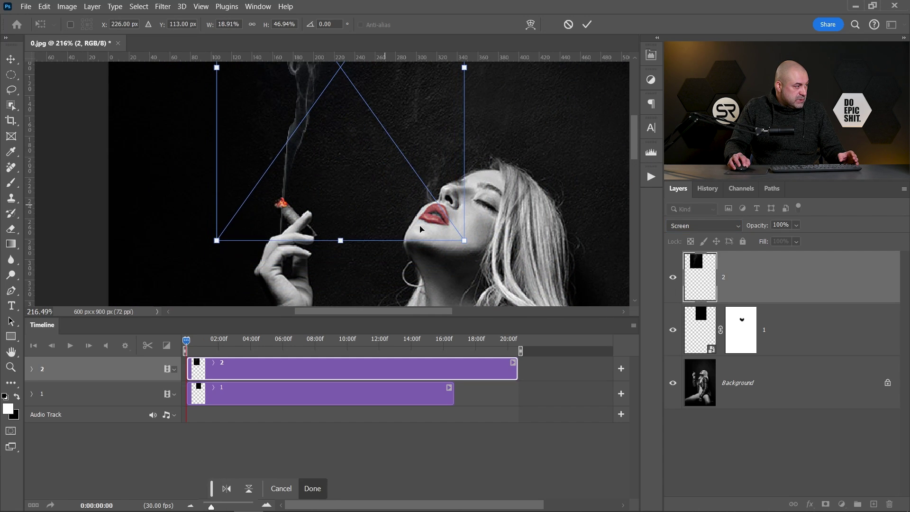
drag(486, 265, 479, 233)
drag(351, 176, 336, 135)
scroll(300, 162, up, 3)
drag(297, 175, 295, 180)
Step: Apply layer 2's transform and scrub the timeline to check smoke alignment around eleven seconds
key(Return)
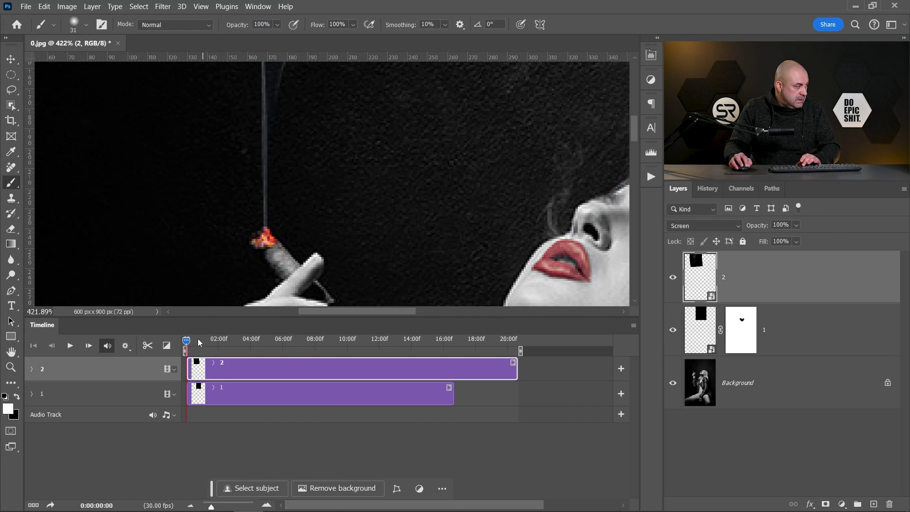
drag(231, 337, 382, 339)
key(v)
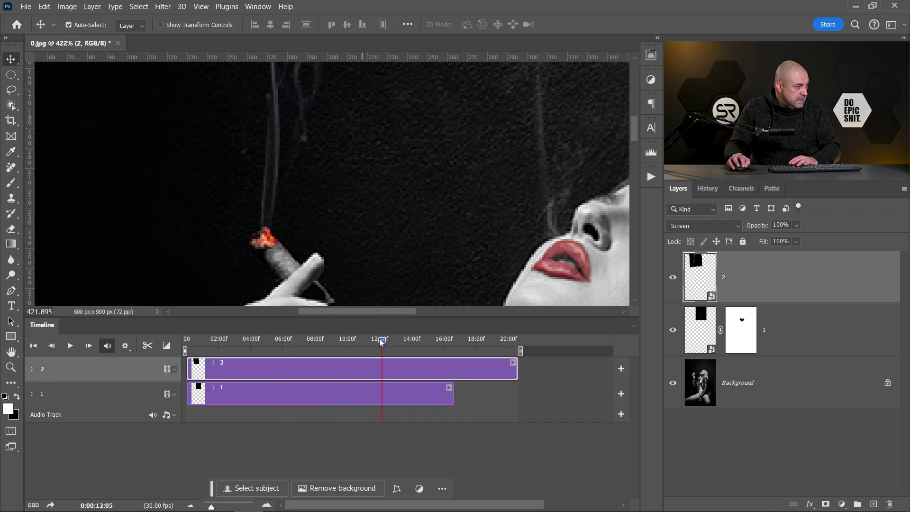
mouse_move(362, 341)
mouse_down()
mouse_move(208, 339)
mouse_move(360, 340)
mouse_up()
scroll(354, 174, down, 6)
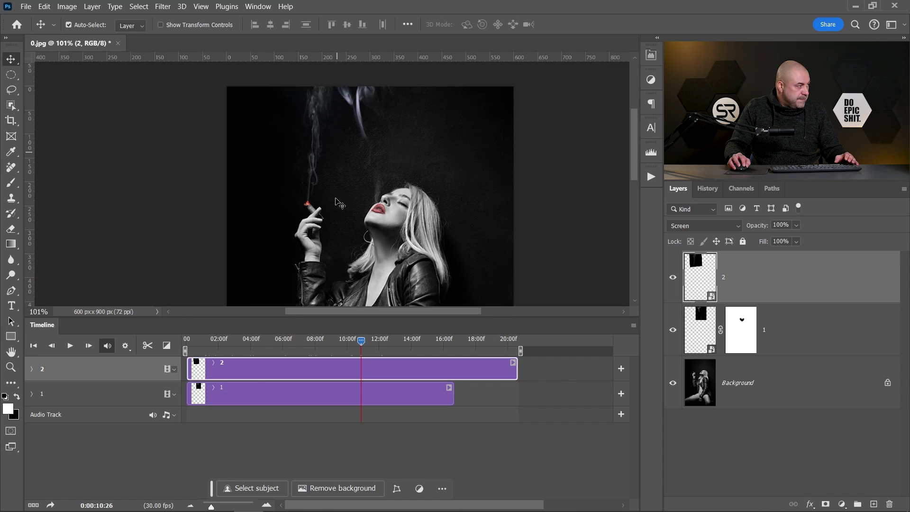
scroll(334, 207, up, 1)
mouse_move(361, 340)
mouse_down()
mouse_move(237, 339)
mouse_move(384, 340)
mouse_move(357, 339)
mouse_up()
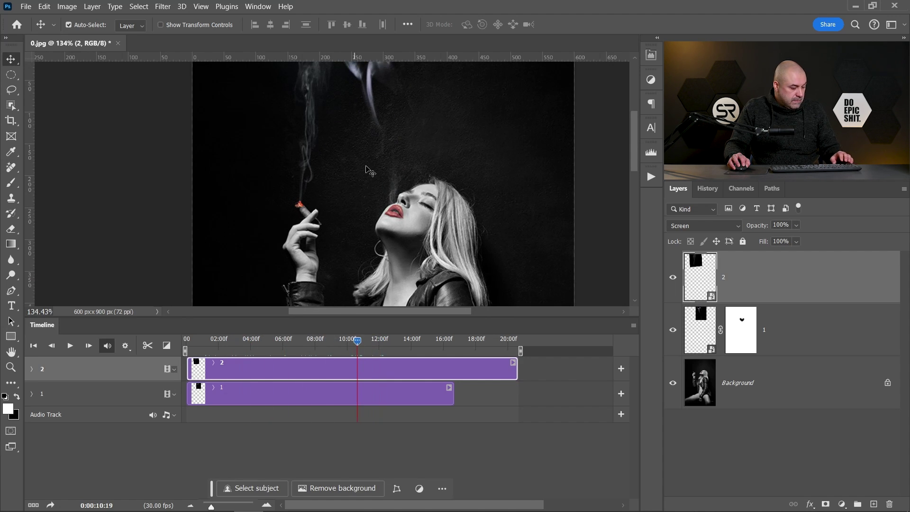
Step: Re-tilt layer 2 to -9.21° and move its smoke onto the cigarette ember
key(ctrl+t)
drag(436, 228, 443, 220)
scroll(254, 174, up, 1)
scroll(338, 210, up, 2)
drag(346, 187, 325, 182)
key(Return)
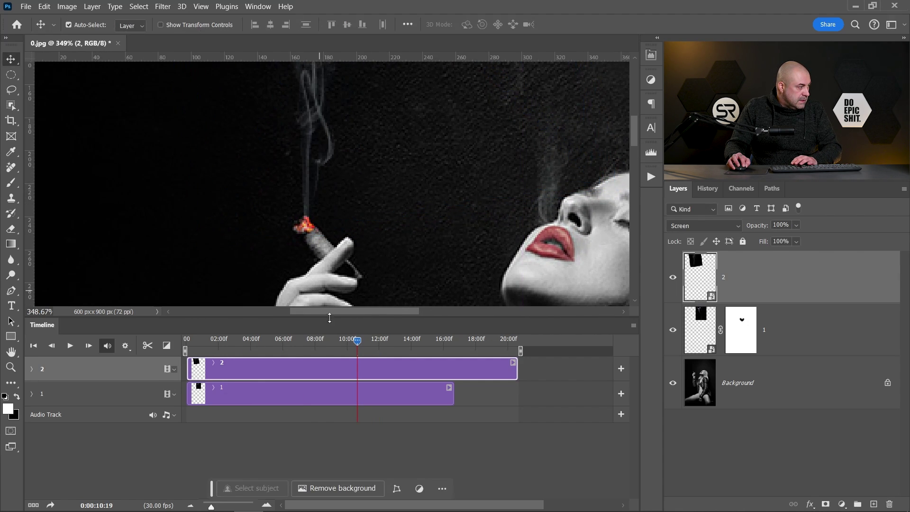
mouse_move(357, 343)
mouse_down()
mouse_move(227, 340)
mouse_move(348, 344)
mouse_up()
scroll(322, 148, down, 1)
scroll(321, 148, down, 2)
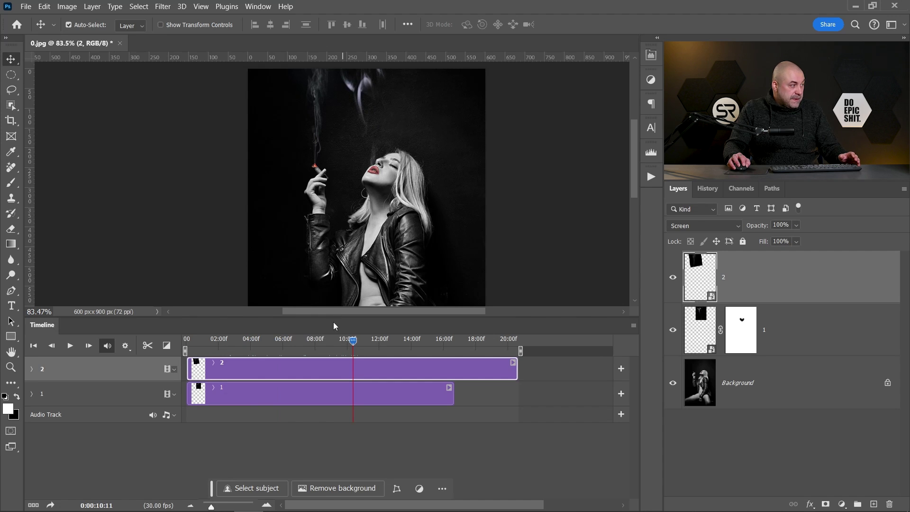
Step: Return to the first frame and scrub through the animation to preview it
click(187, 339)
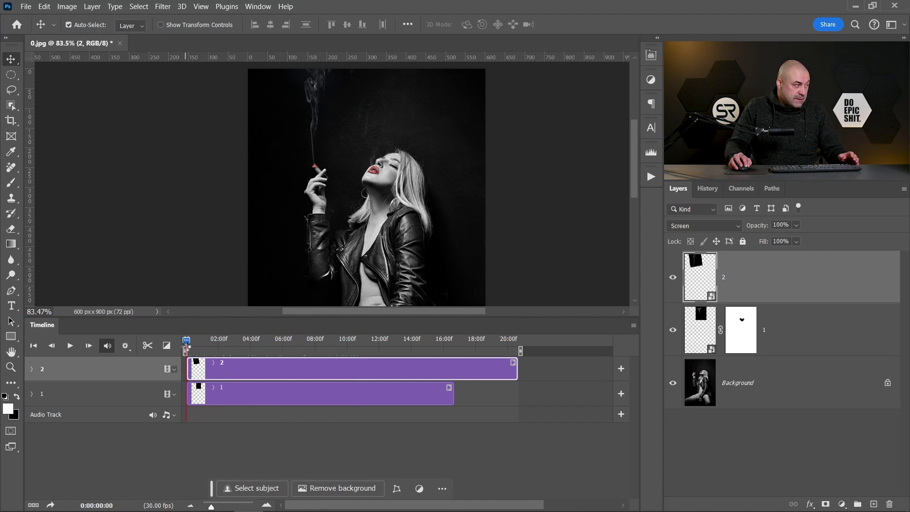
click(187, 339)
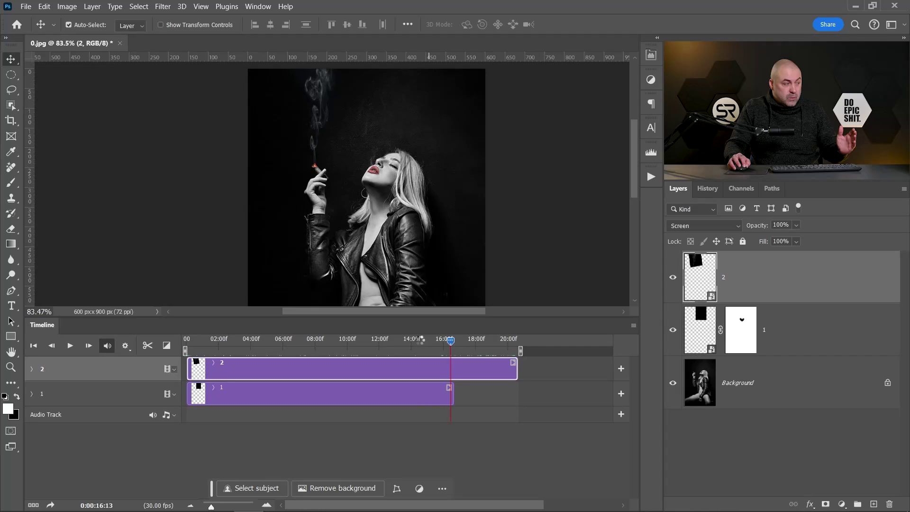
drag(421, 340, 229, 338)
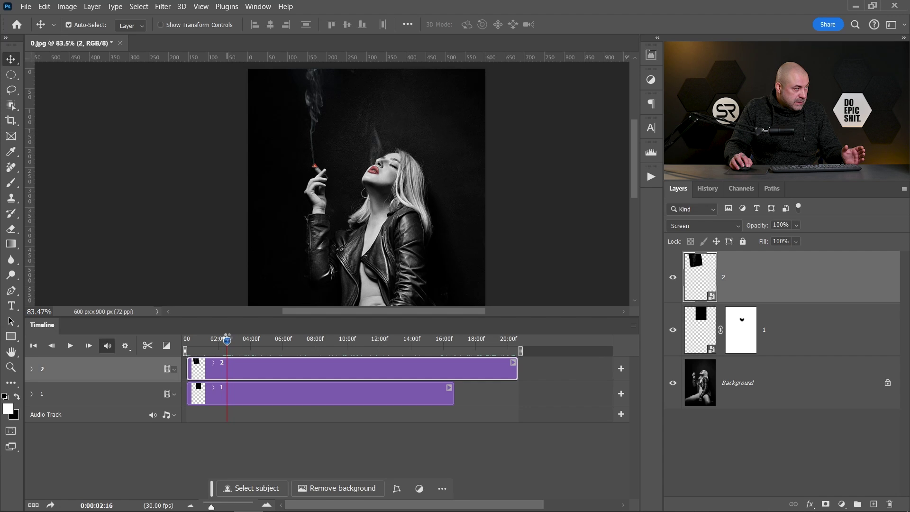
Step: Trim layer 2's clip, slide it to start at 00, and end it with clip 1
drag(188, 368, 228, 370)
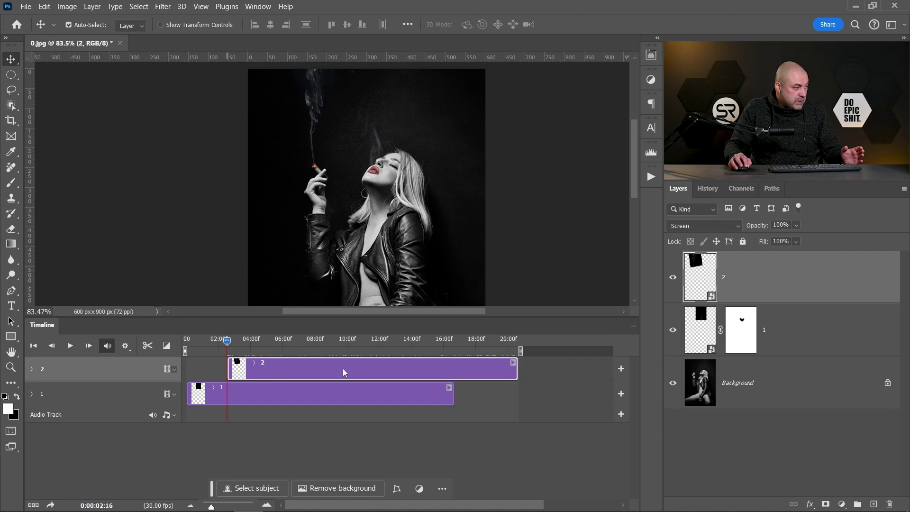
drag(366, 367, 327, 369)
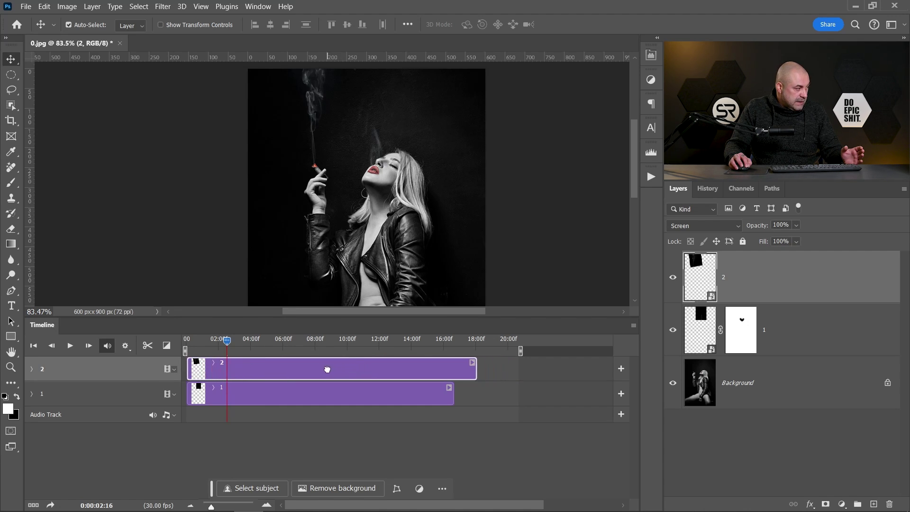
click(398, 392)
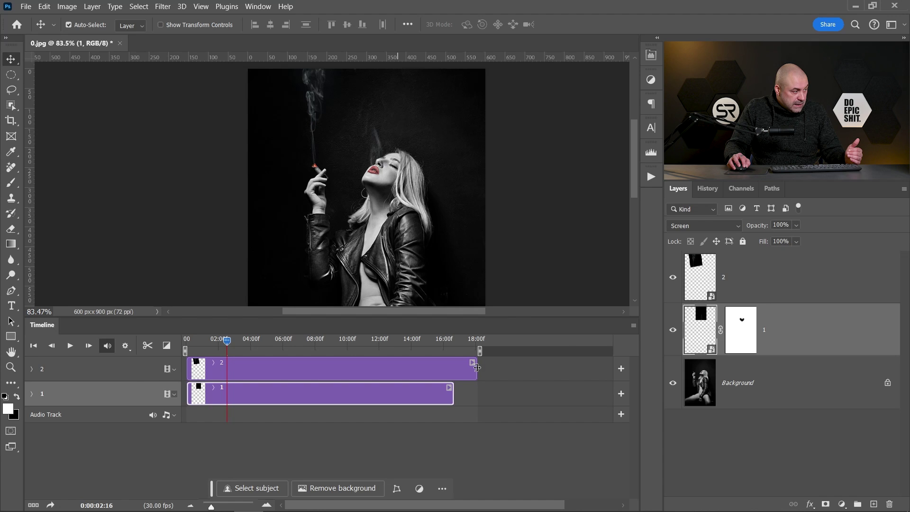
drag(477, 367, 453, 378)
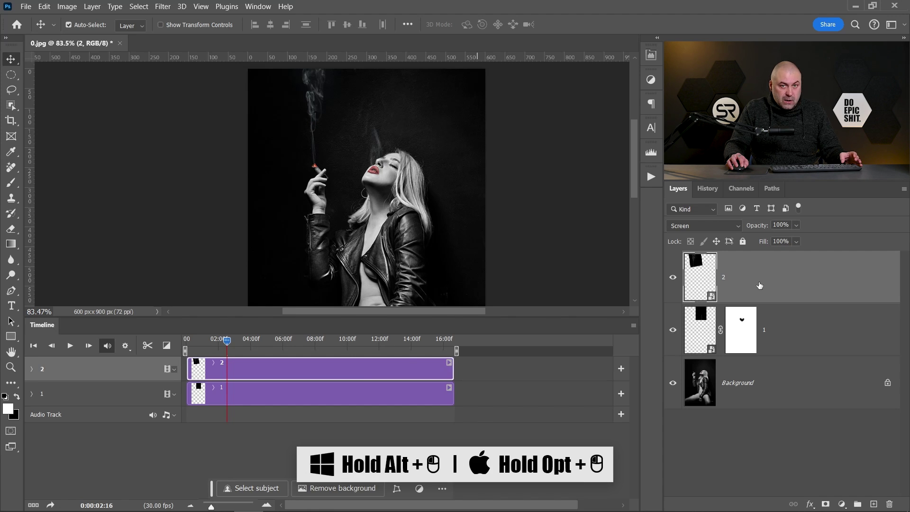
Step: Duplicate layer 2 and name the copy 'first'
alt+drag(759, 285, 758, 256)
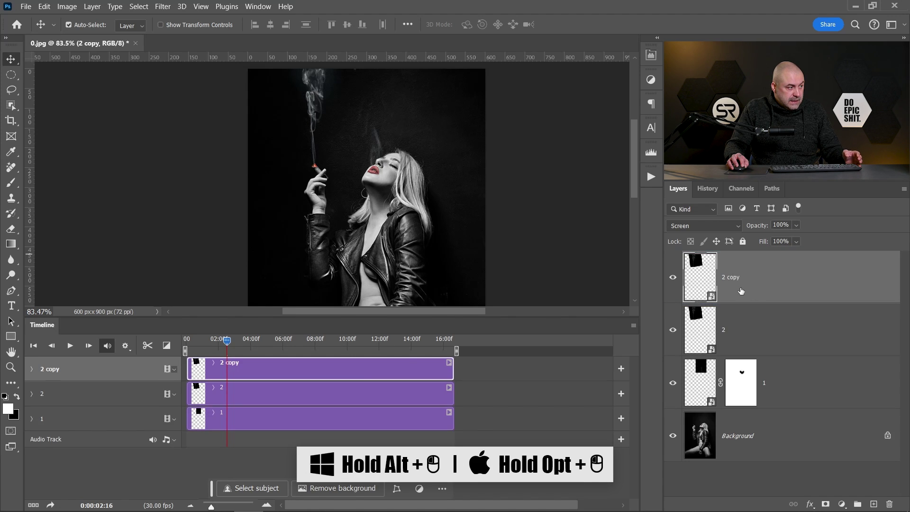
double_click(732, 277)
text(first)
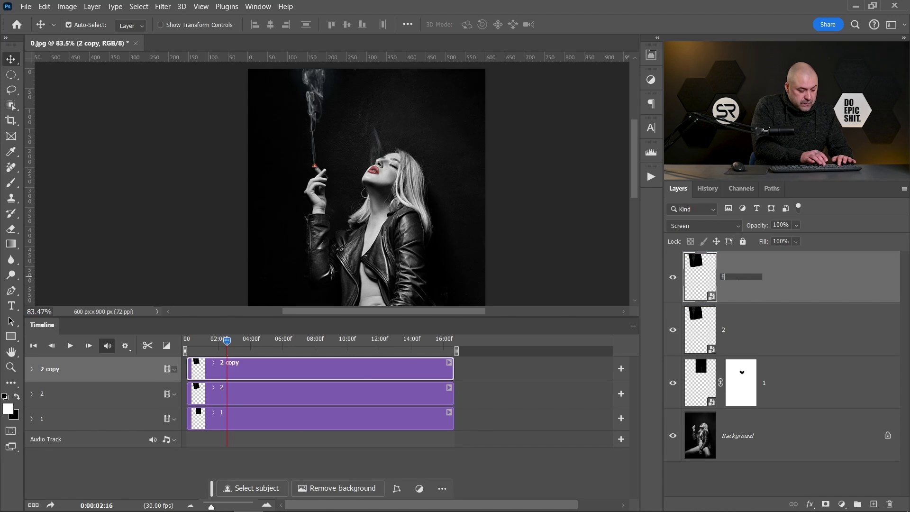
click(799, 326)
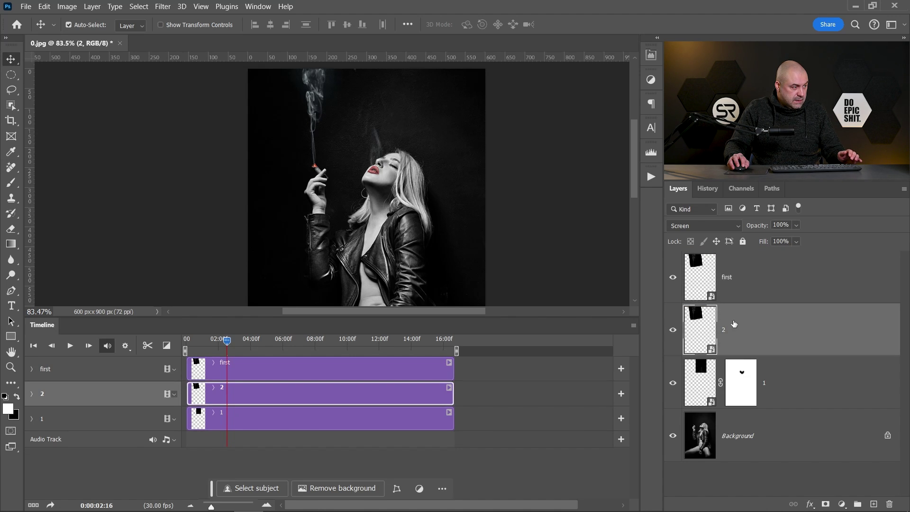
Step: Rename the original layer 2 to 'second' and select the clips in the timeline
double_click(725, 329)
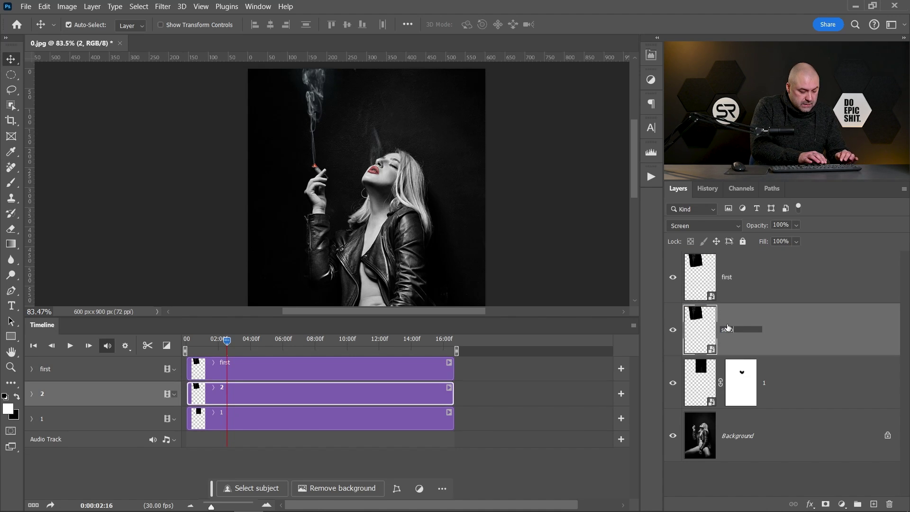
text(second)
click(811, 333)
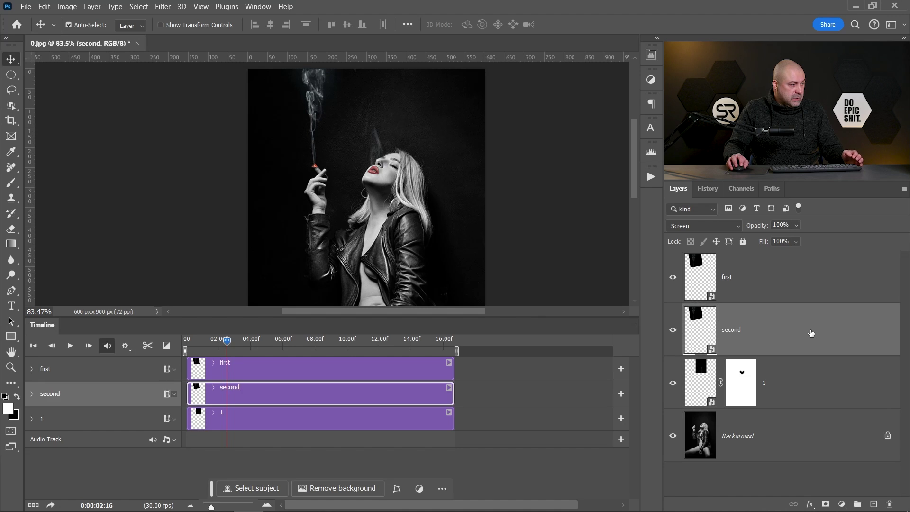
click(313, 372)
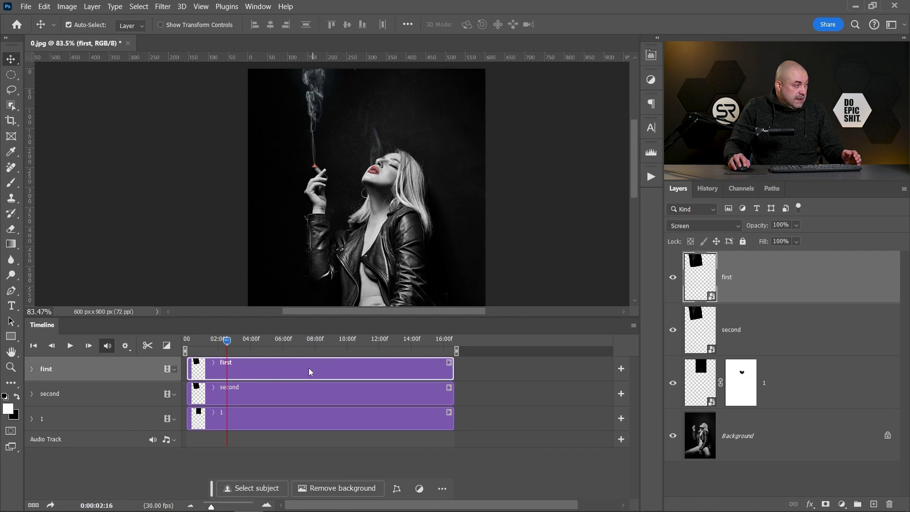
click(261, 398)
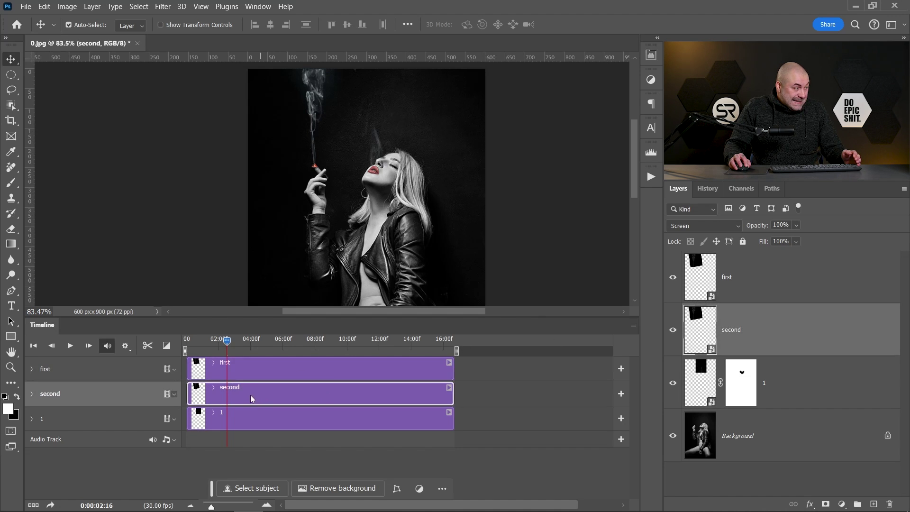
Step: Move the second clip to start around 14:04 and trim its end to the first clip's end
drag(252, 398, 527, 395)
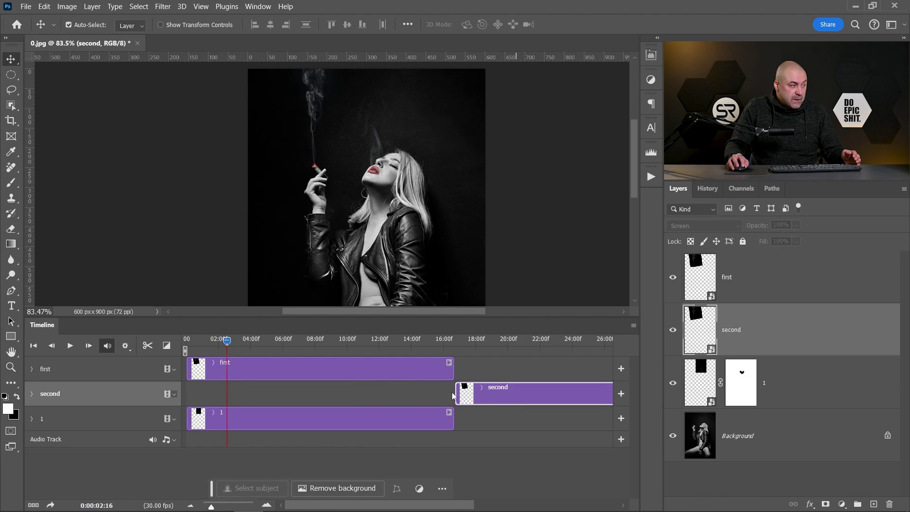
drag(455, 393, 426, 393)
drag(369, 393, 370, 392)
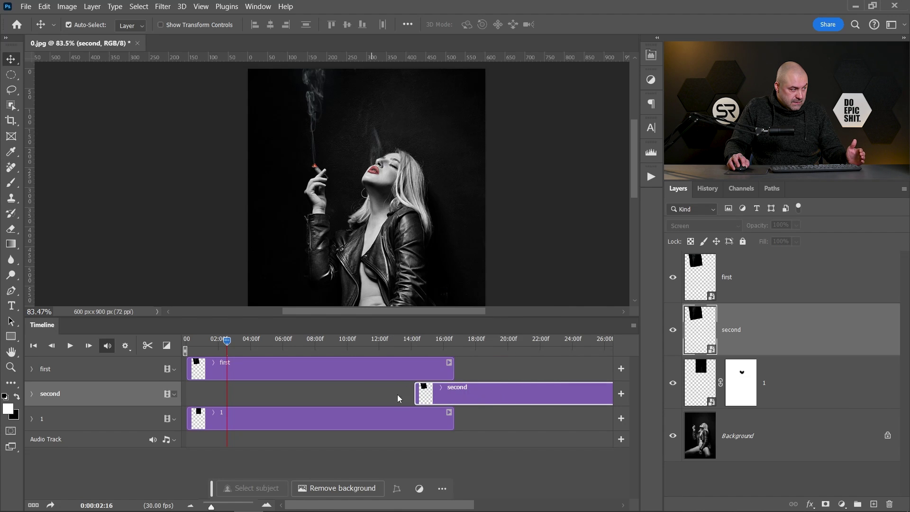
drag(417, 501, 494, 505)
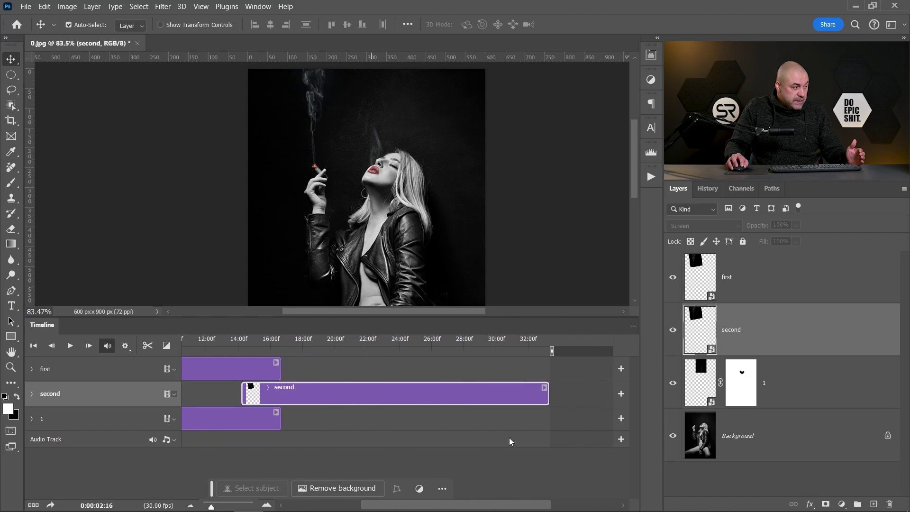
drag(548, 392, 282, 391)
drag(393, 507, 347, 506)
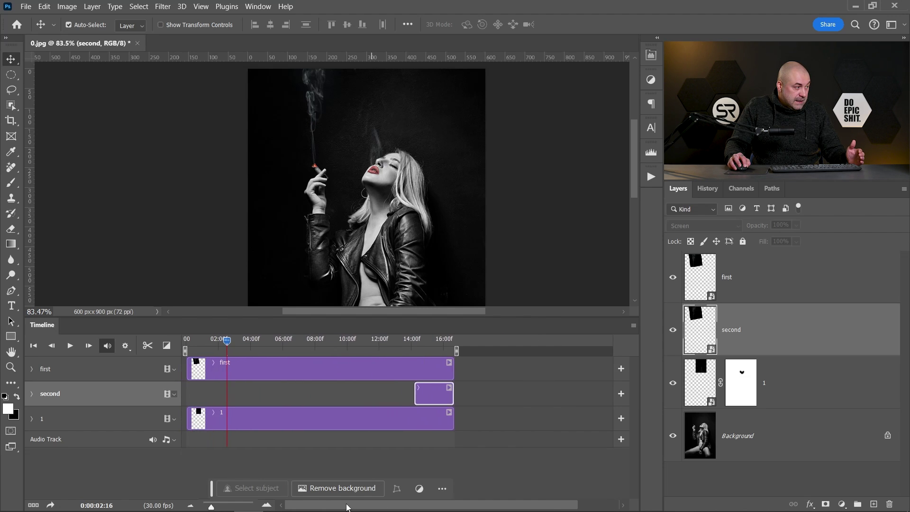
Step: Preview from the first frame up to the clip overlap, then select the first and second clips in turn
click(185, 340)
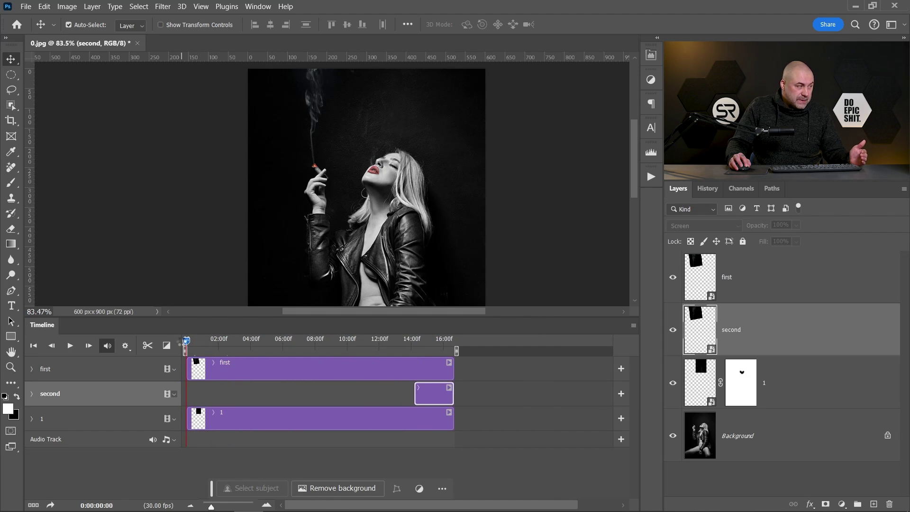
drag(186, 340, 457, 341)
click(425, 370)
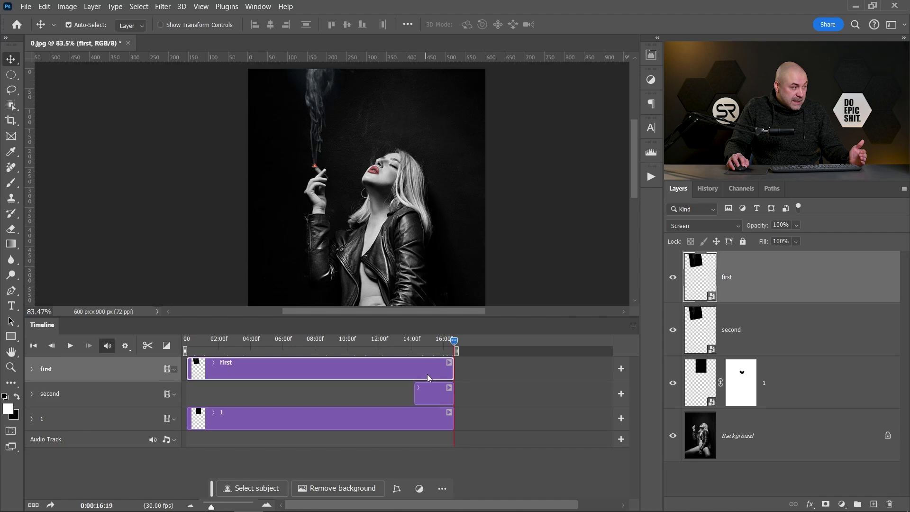
click(428, 393)
click(428, 364)
click(430, 391)
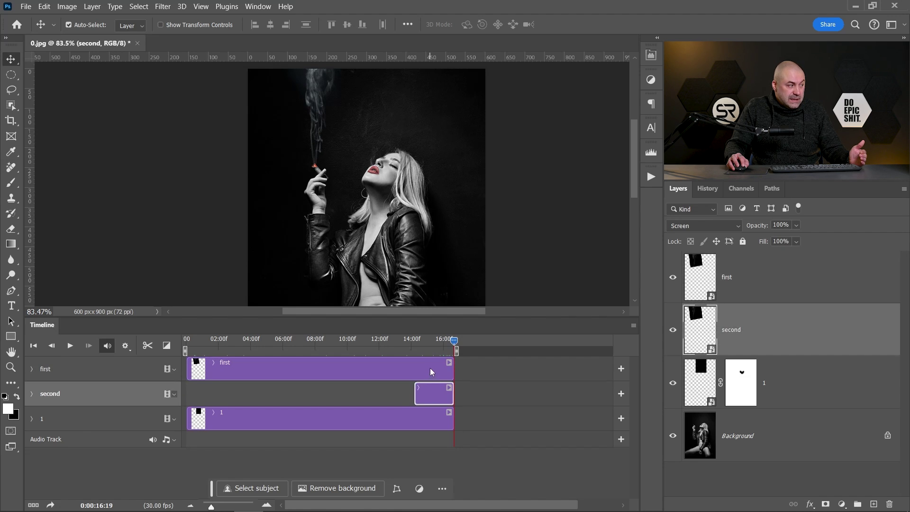
click(430, 367)
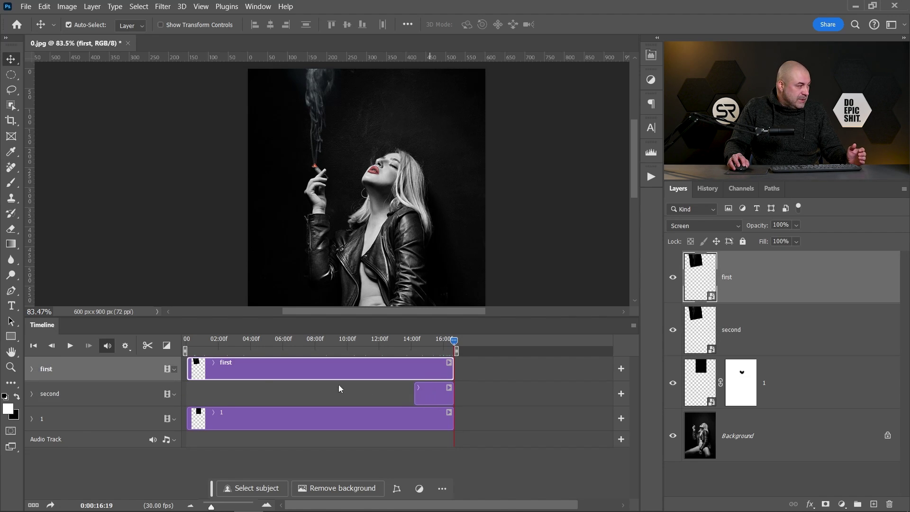
Step: Expand both tracks and, at 14:06, keyframe both layers' opacity with the second layer at 0%
click(32, 369)
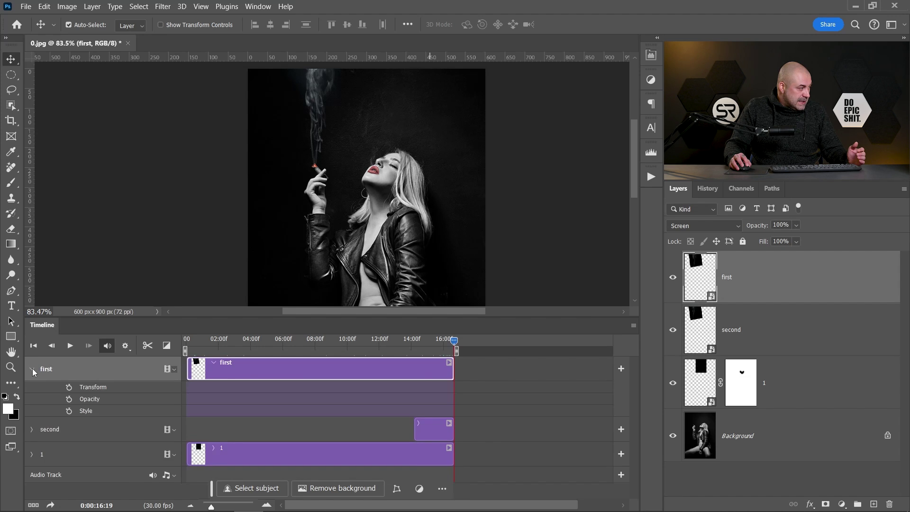
click(31, 429)
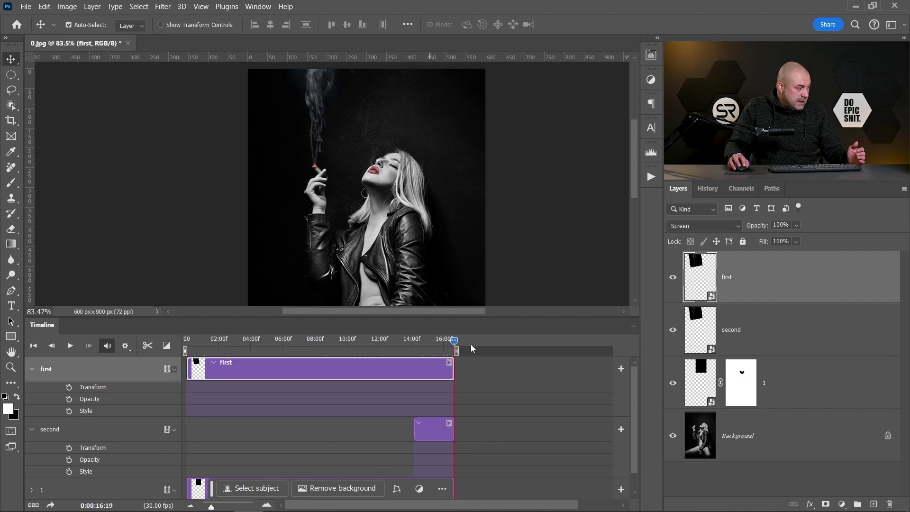
click(417, 340)
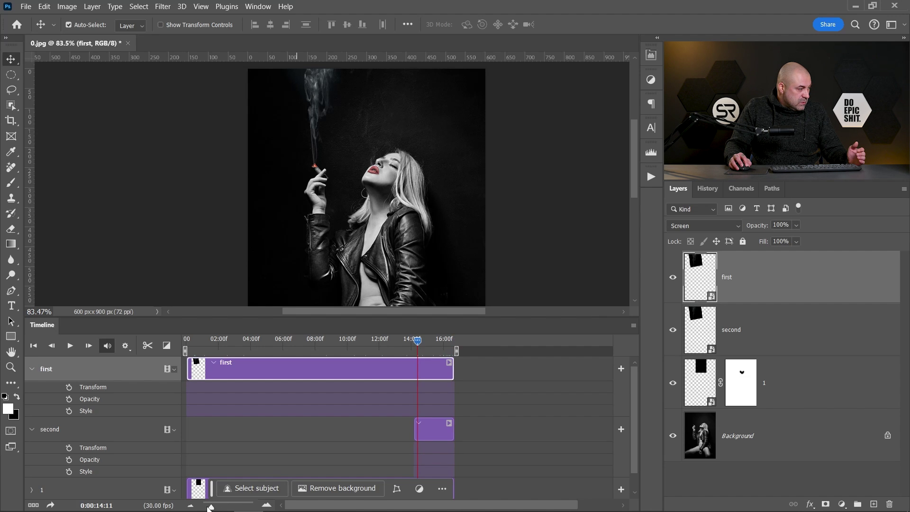
drag(210, 506, 221, 507)
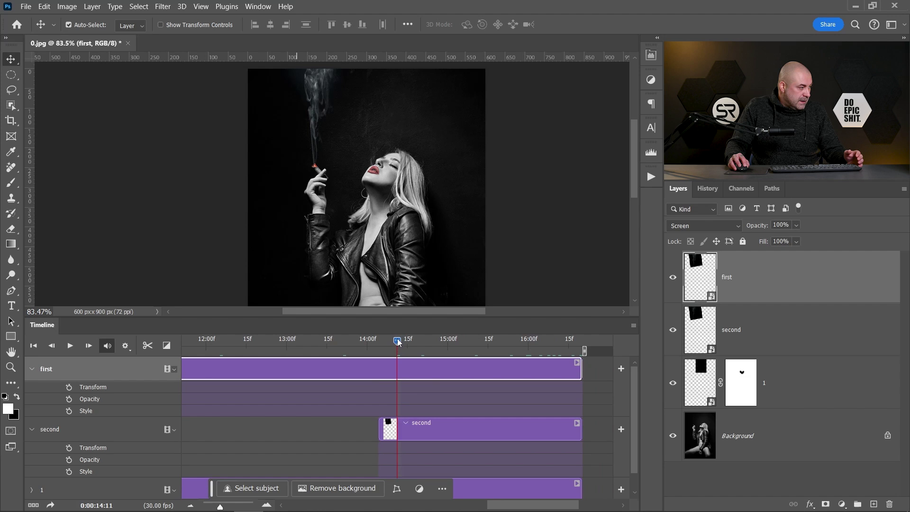
mouse_move(398, 342)
mouse_down()
mouse_move(376, 341)
mouse_move(384, 340)
mouse_up()
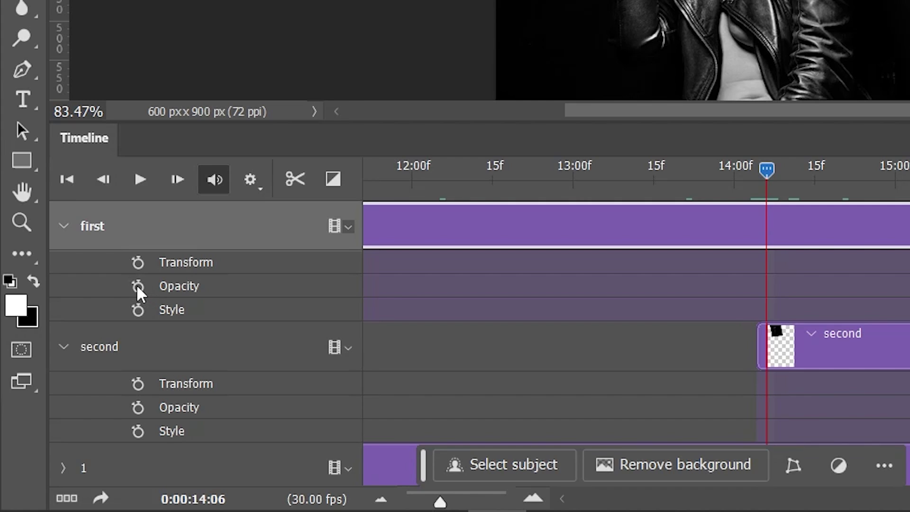
click(139, 286)
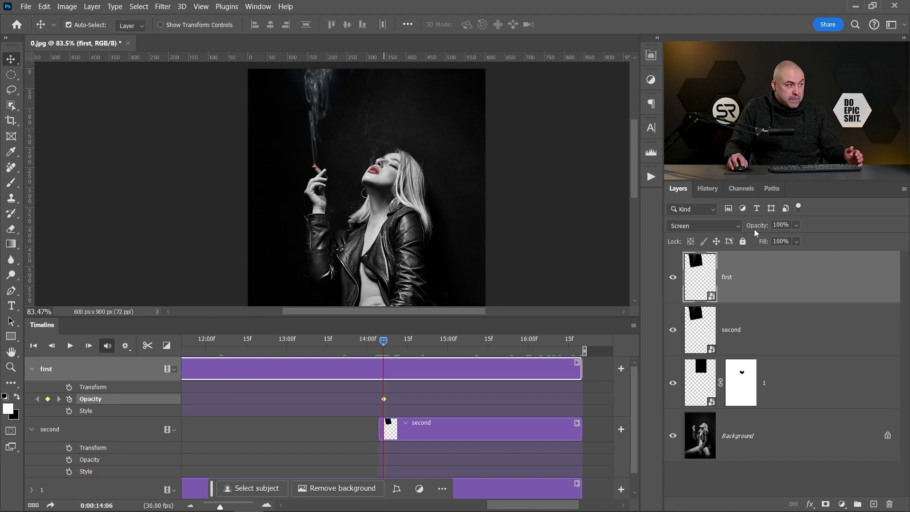
click(442, 427)
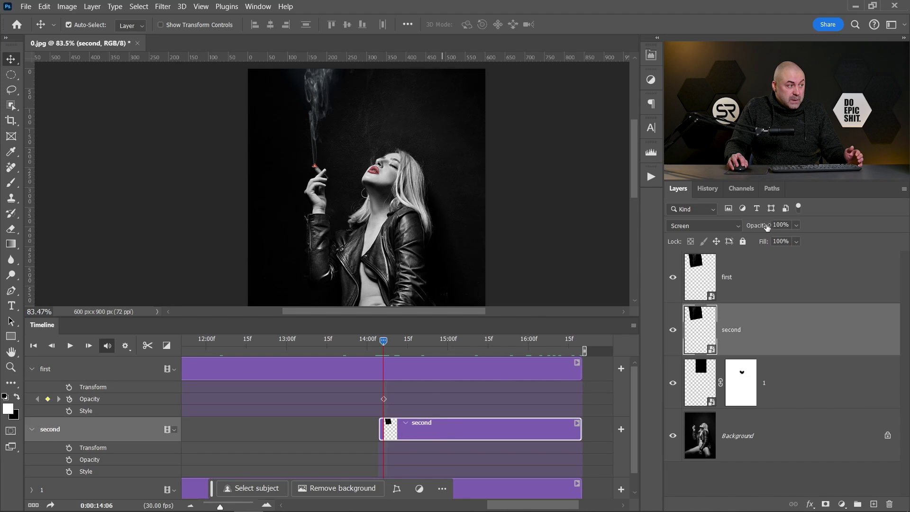
drag(759, 228, 597, 239)
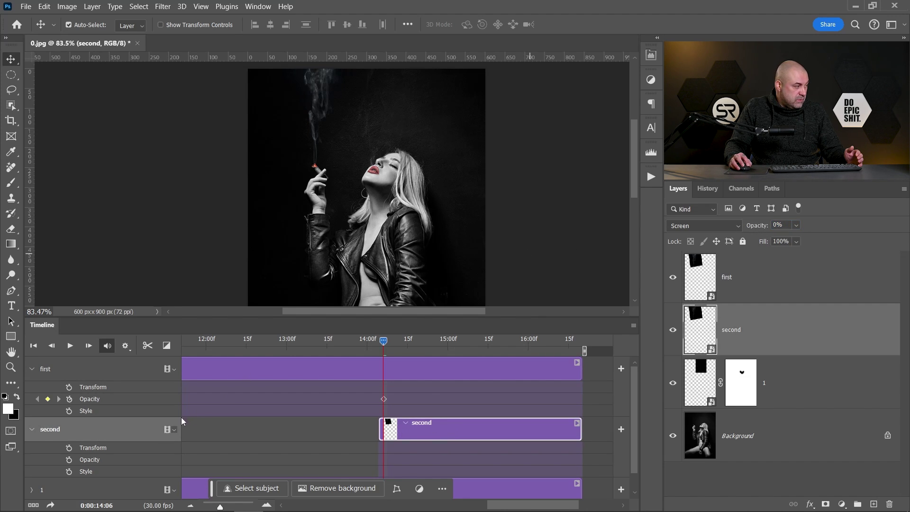
click(69, 460)
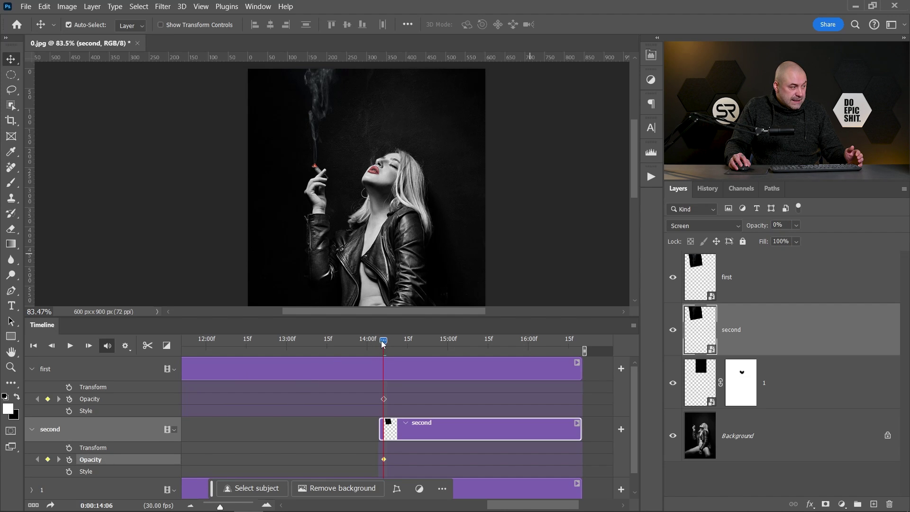
Step: At 16:19, set the first layer's opacity to 0% and the second layer's to 100%
drag(384, 341, 601, 330)
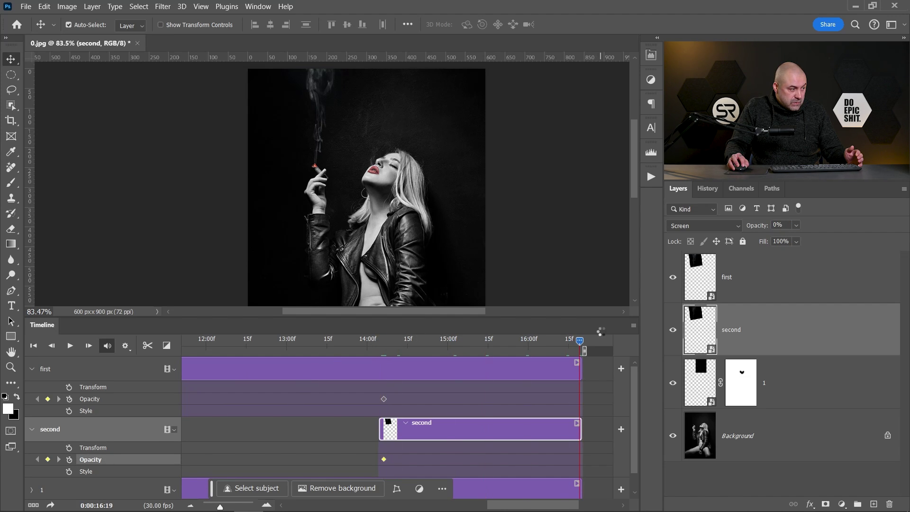
click(531, 371)
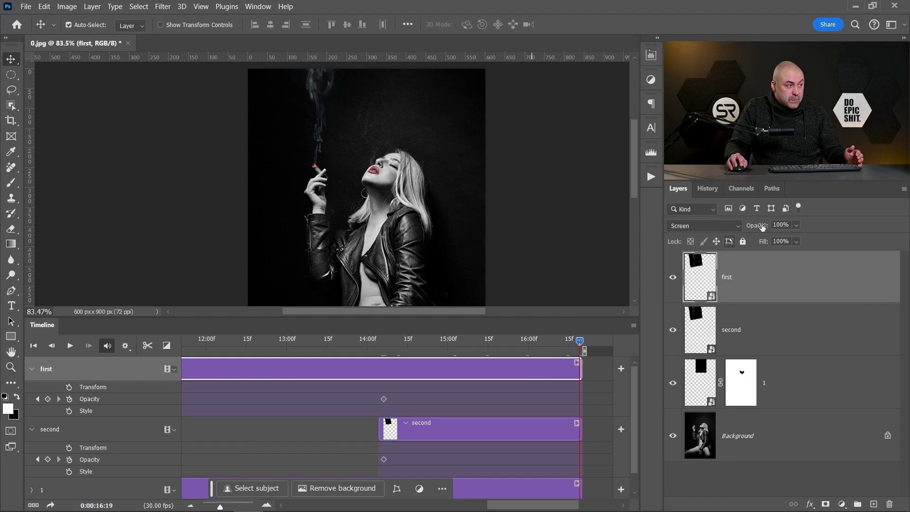
drag(763, 227, 555, 312)
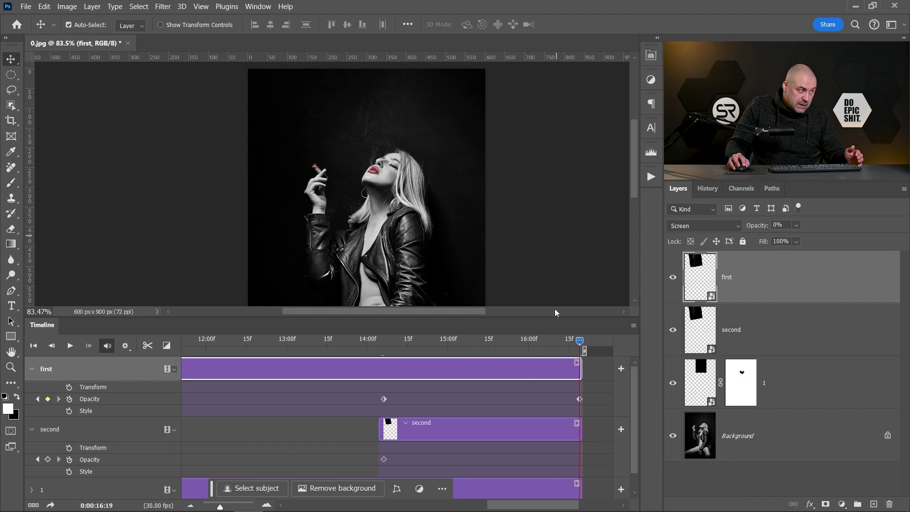
click(522, 423)
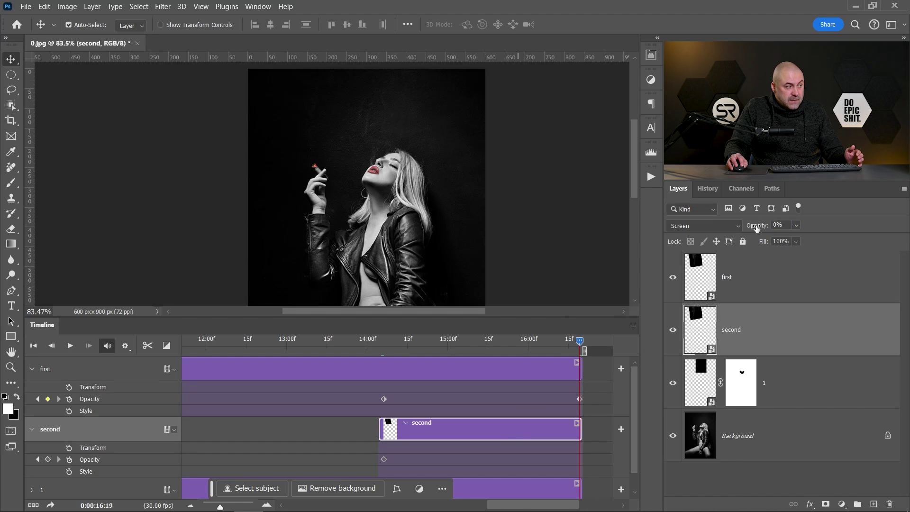
text(100)
key(Return)
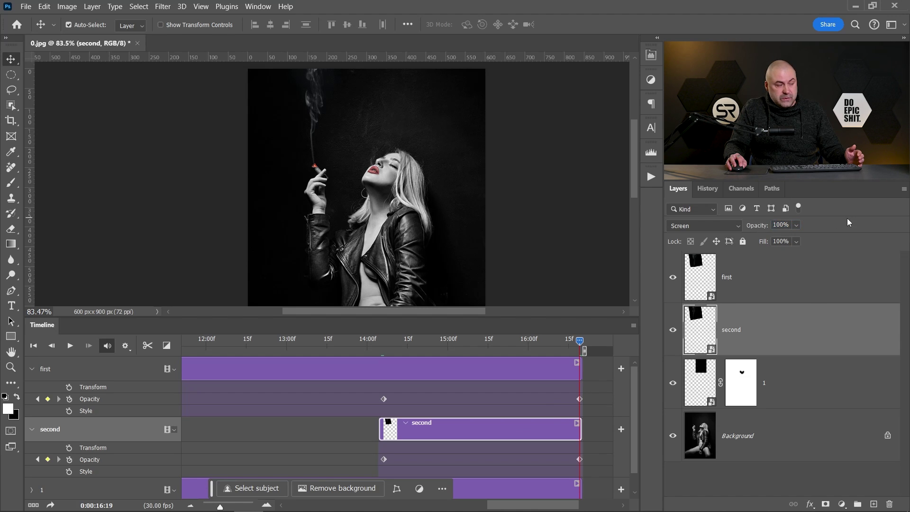
drag(580, 341, 477, 349)
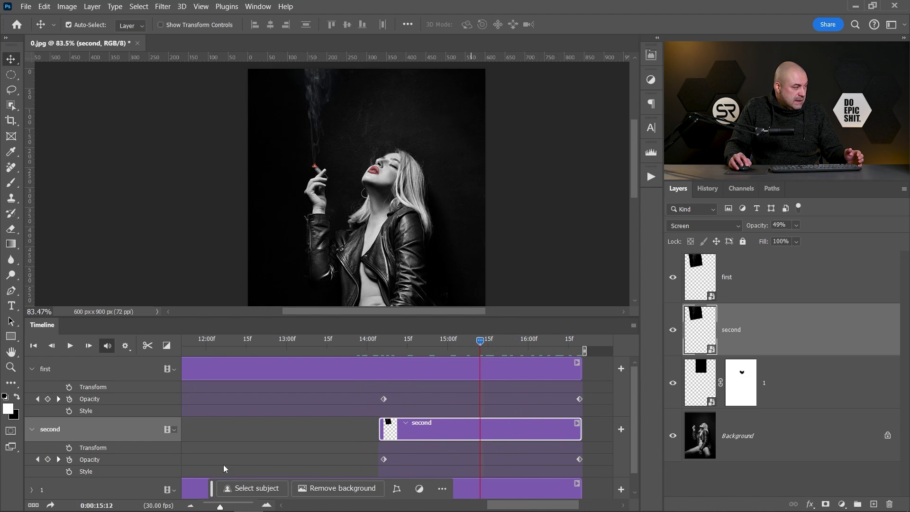
drag(223, 508, 214, 508)
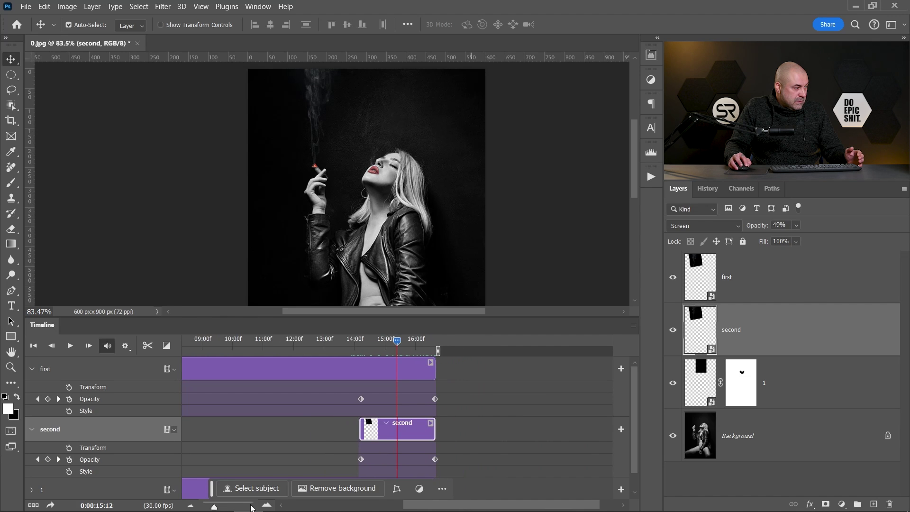
drag(423, 505, 397, 505)
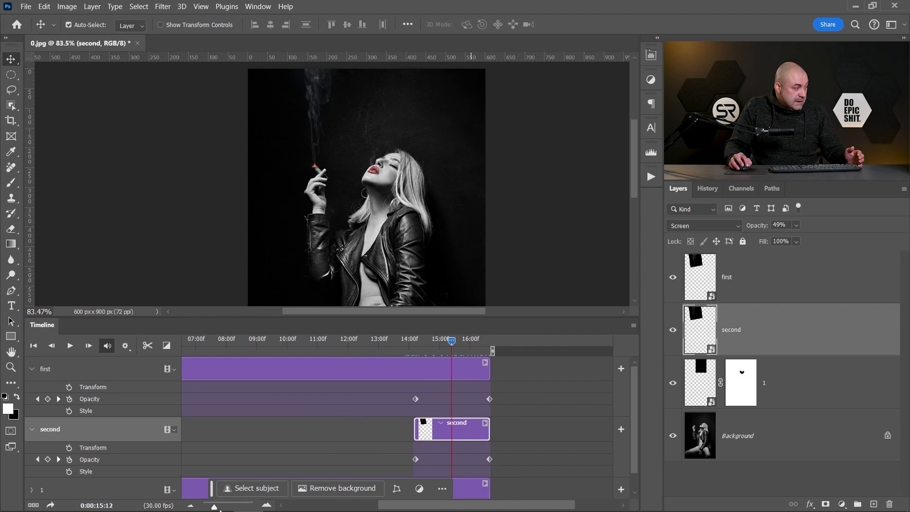
drag(214, 508, 212, 508)
drag(390, 507, 327, 508)
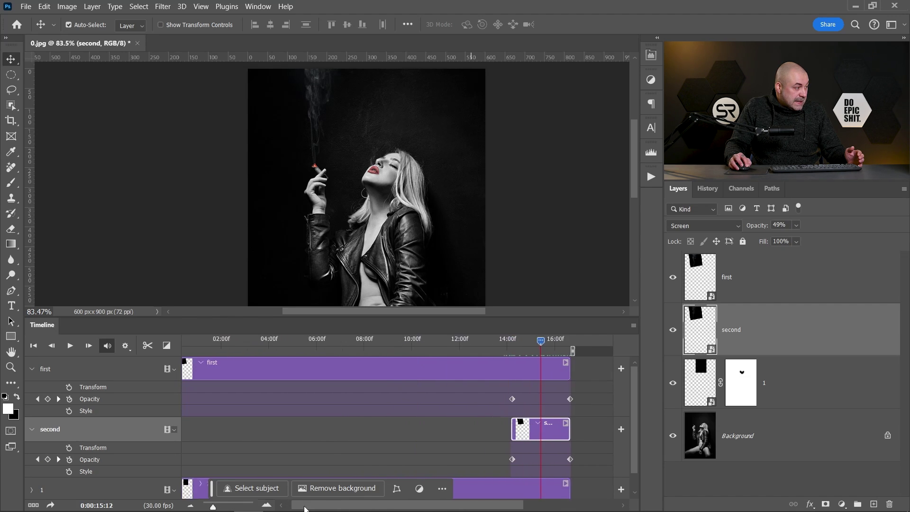
drag(207, 346, 521, 350)
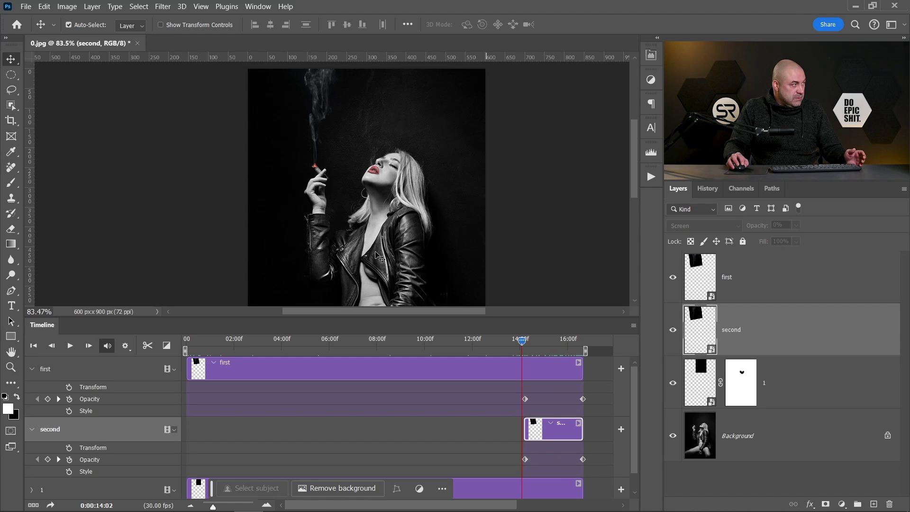
Step: Use Save for Web (Legacy) with Forever looping to save the 600×900 GIF as 0.gif on the Desktop
click(26, 7)
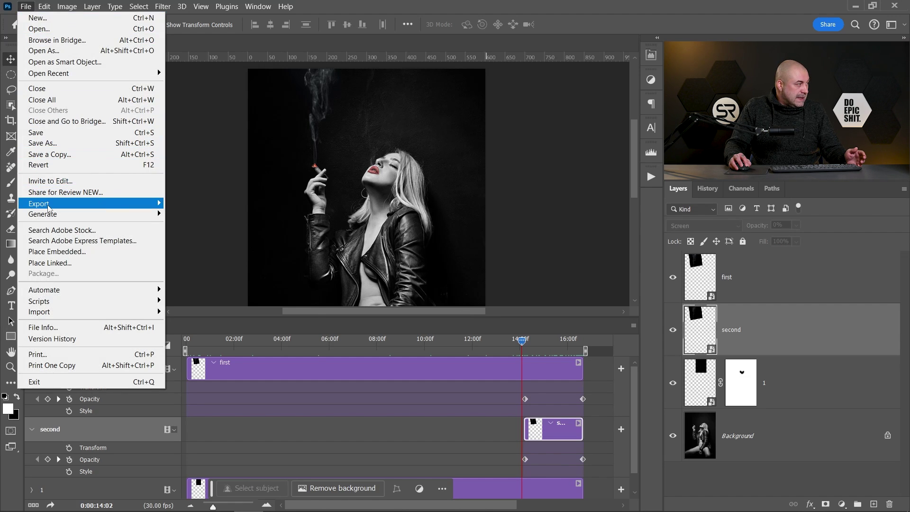
mouse_move(49, 207)
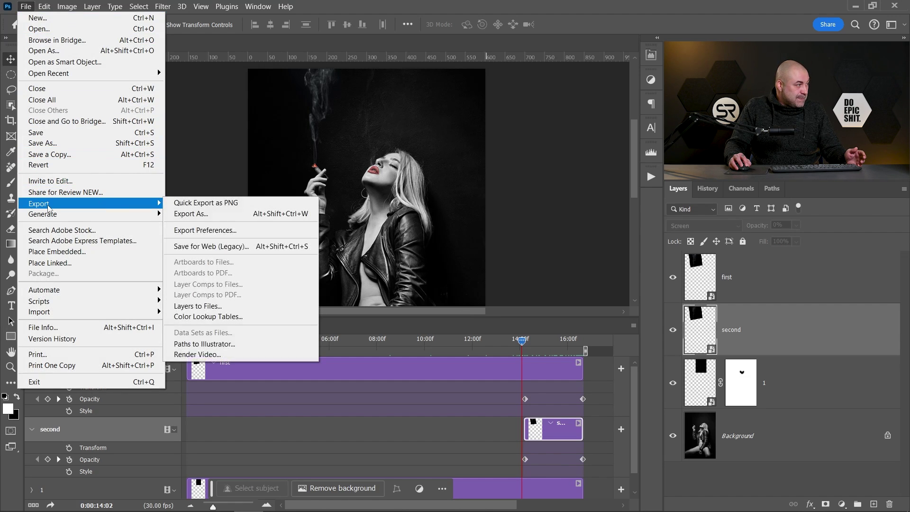
click(195, 249)
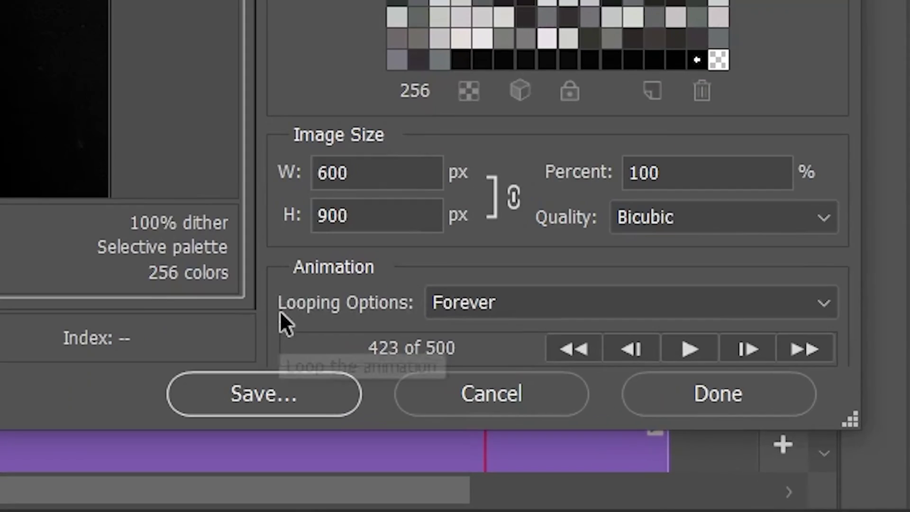
click(526, 299)
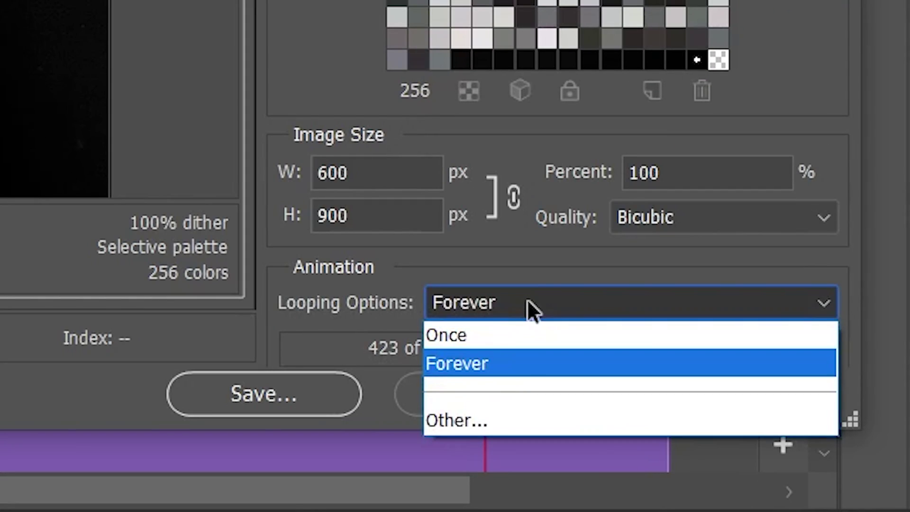
click(470, 365)
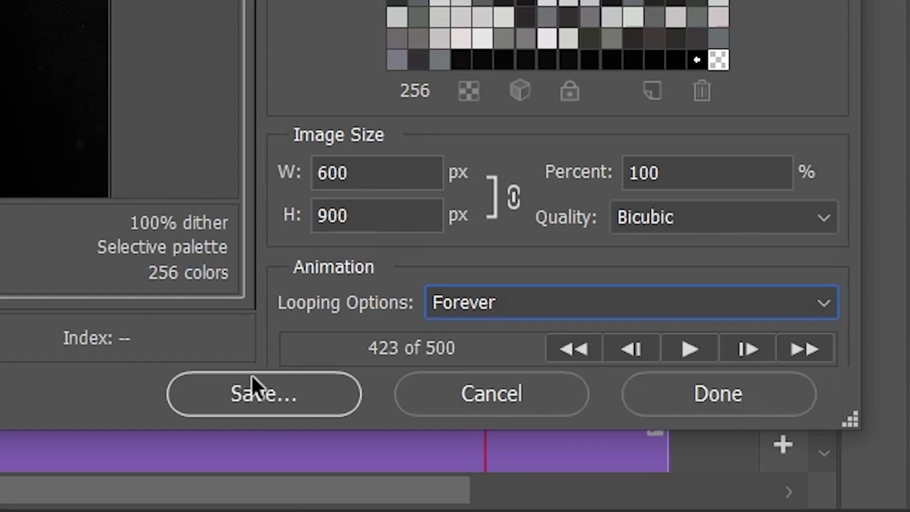
click(255, 393)
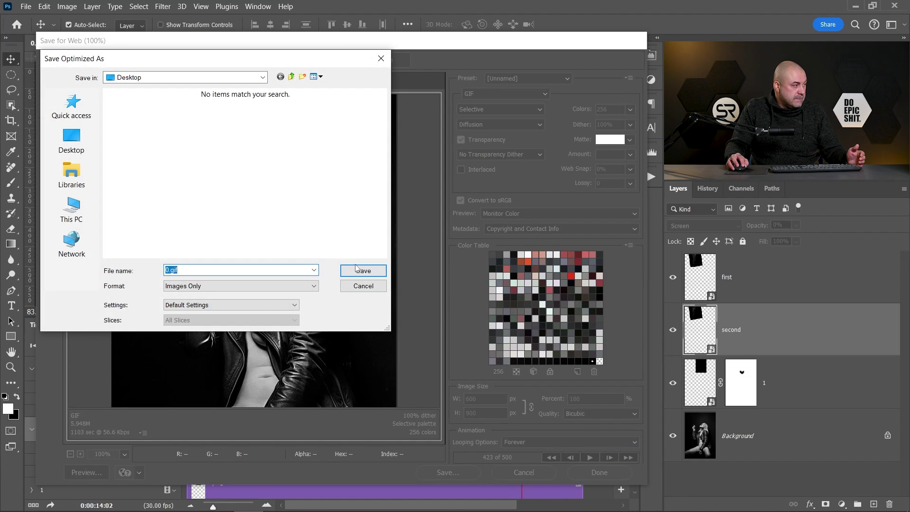
click(362, 271)
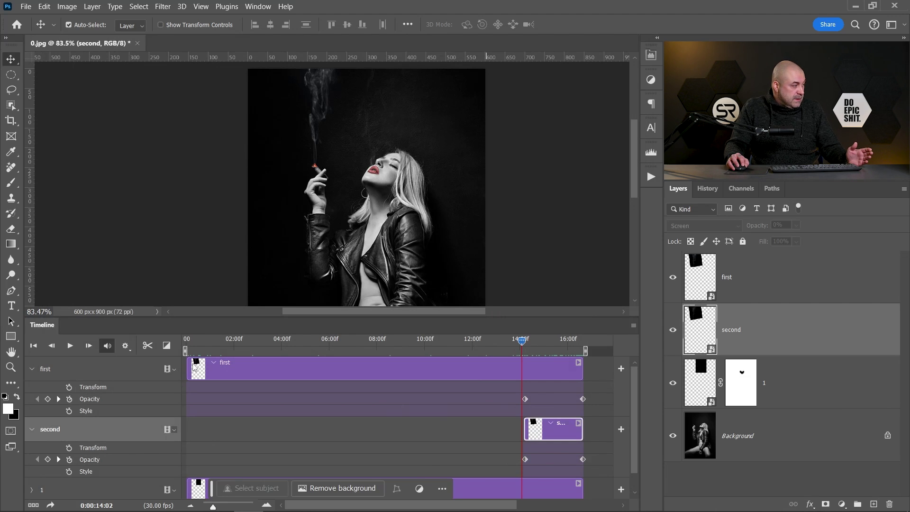
Step: Switch to File Explorer's Desktop and select the 5.94 MB 0.gif beside 0.jpg, 1.mpg and 2.mpg
mouse_move(73, 509)
click(101, 500)
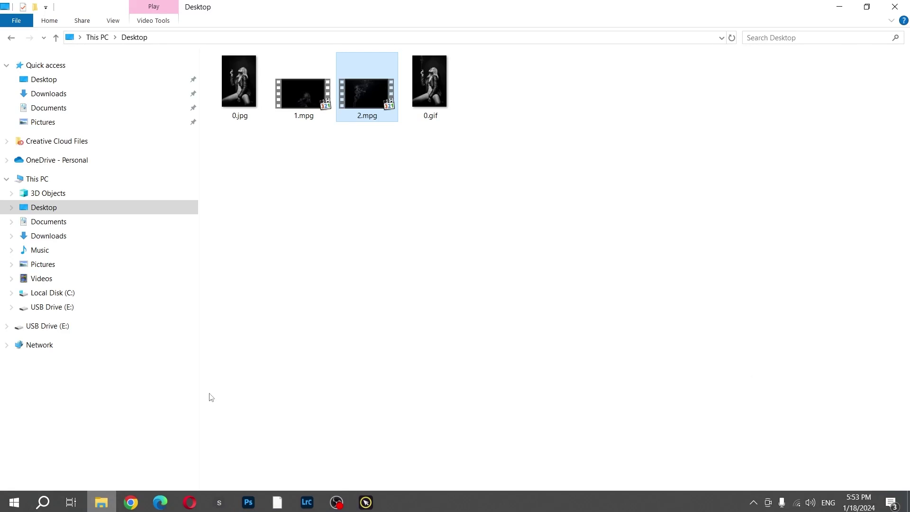
click(429, 88)
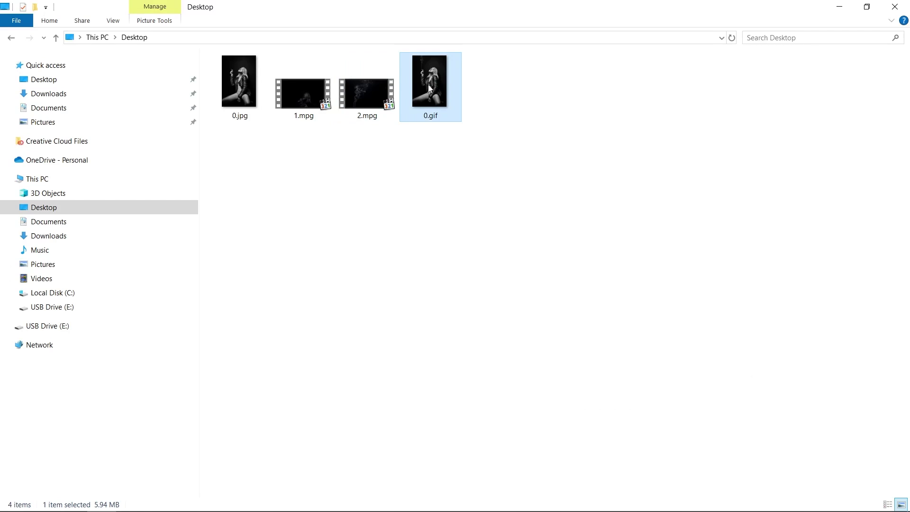